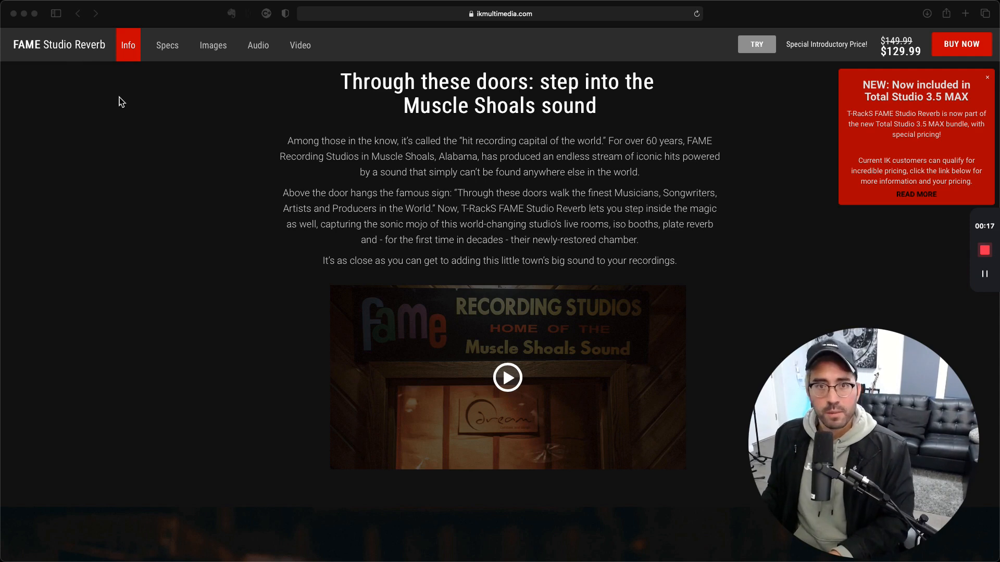
# Switch to Logic Pro and view the TR5 Sunset Sound Studio Reverb on Aux 18, closing the open plug-in windows
pyautogui.hotkey('ctrl', 'Left')
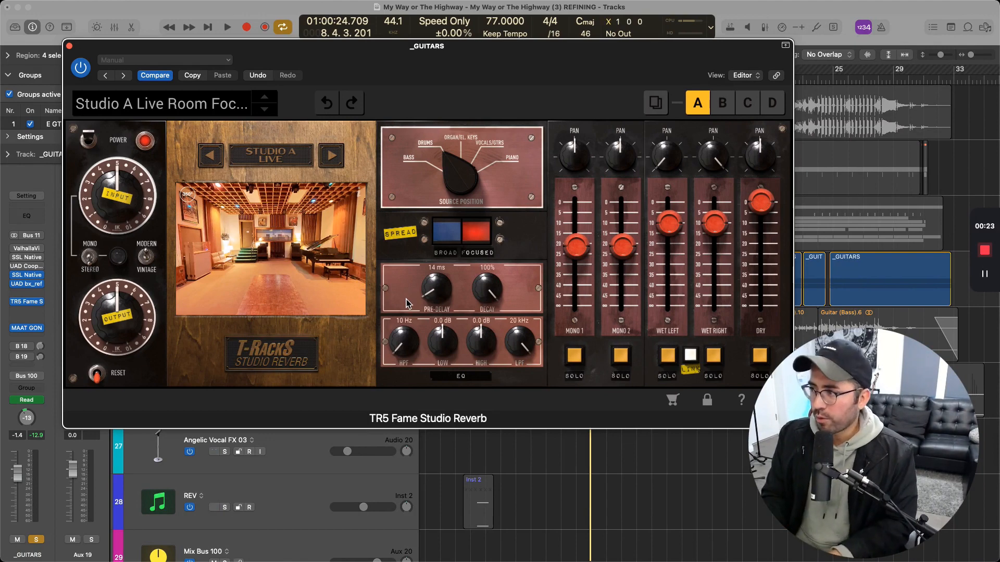
pyautogui.press('super+w')
pyautogui.click(42, 350)
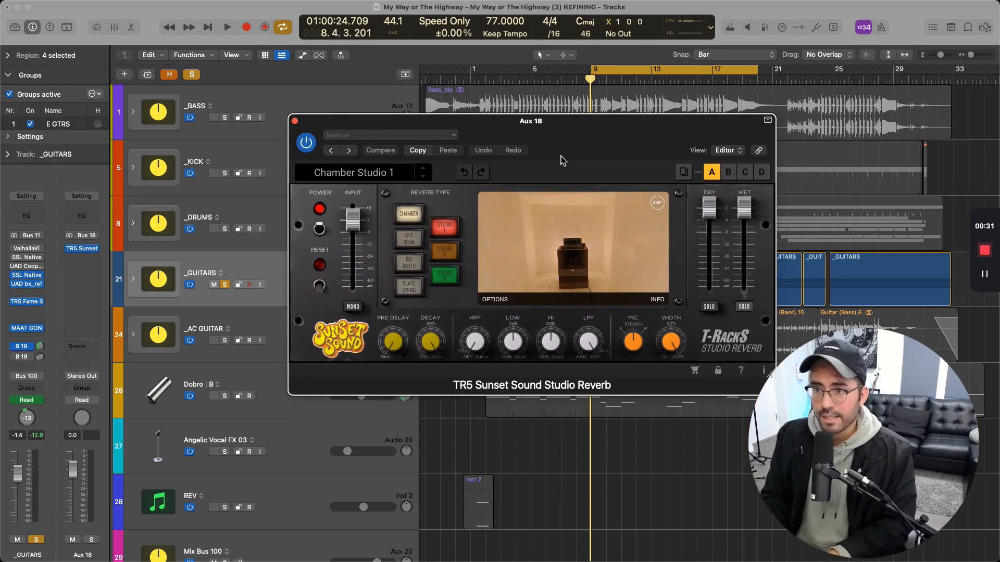
pyautogui.click(295, 121)
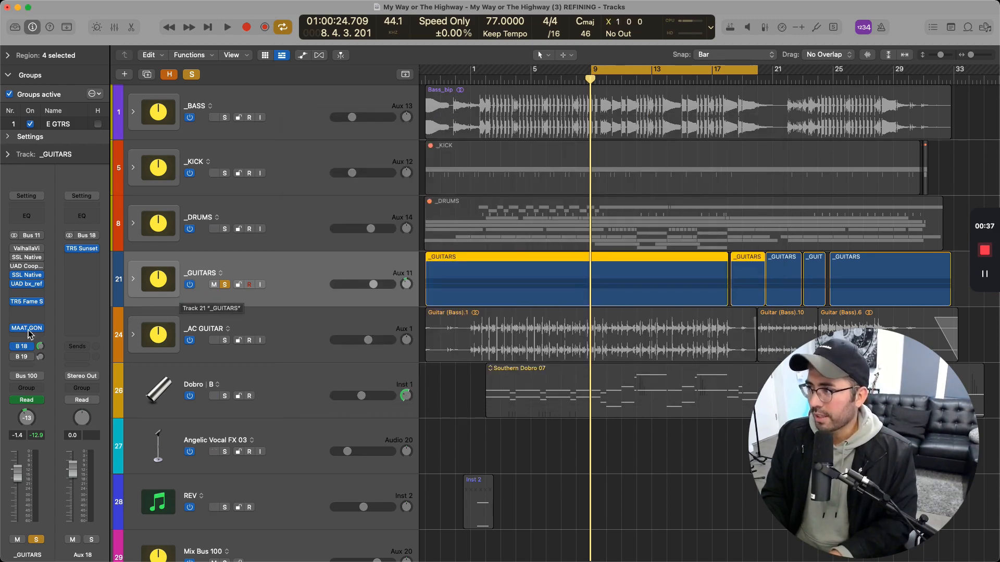
# Reopen the TR5 Fame Studio Reverb on _GUITARS, audition the guitars with the plug-in bypassed, and re-enable it
pyautogui.click(27, 302)
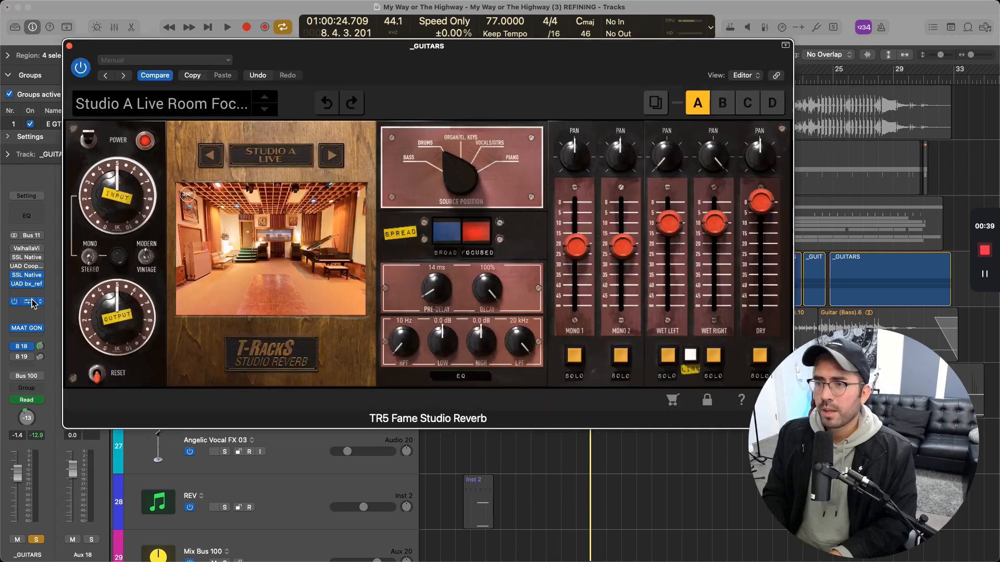
pyautogui.moveTo(393, 78); pyautogui.dragTo(443, 92)
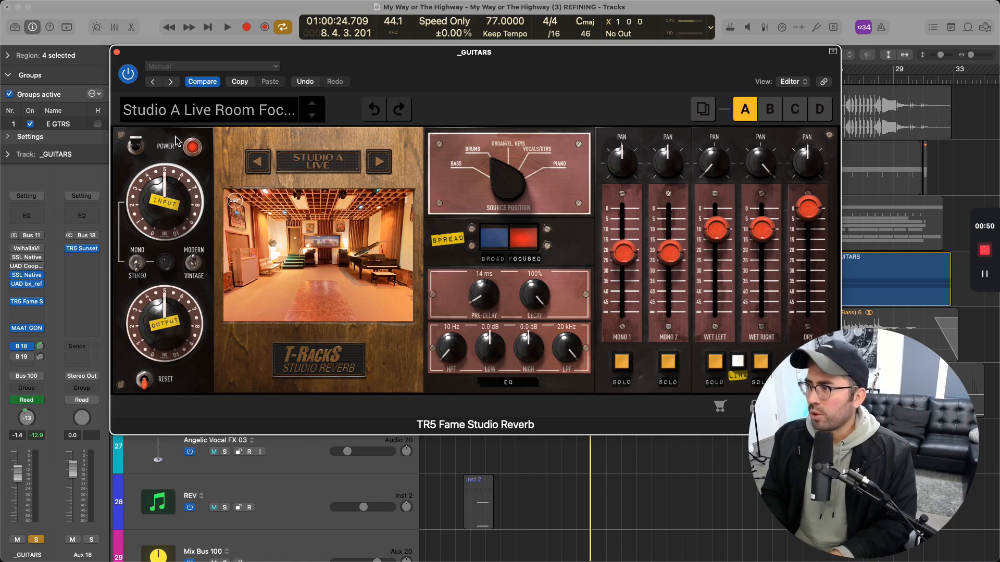
pyautogui.click(128, 75)
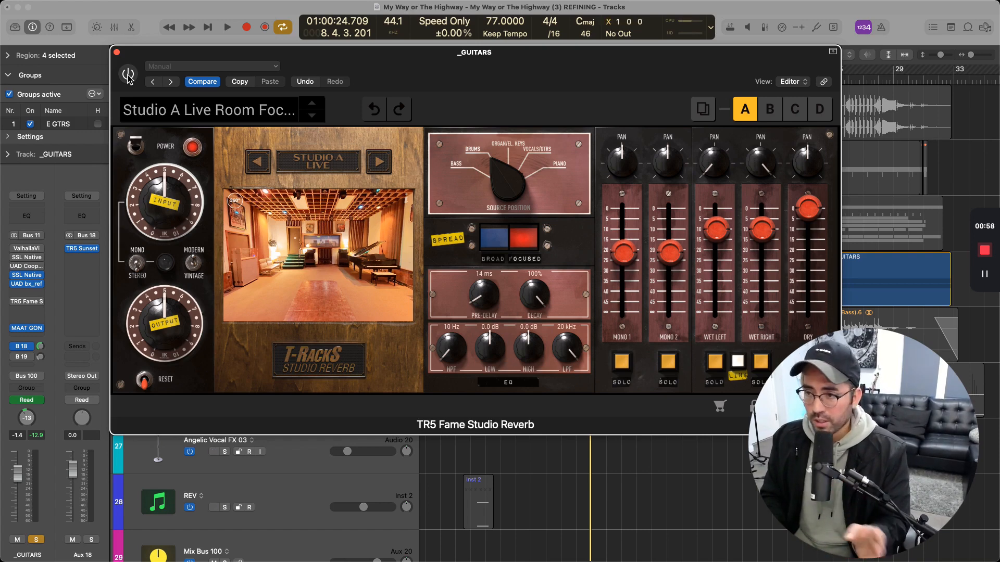
pyautogui.press('space')
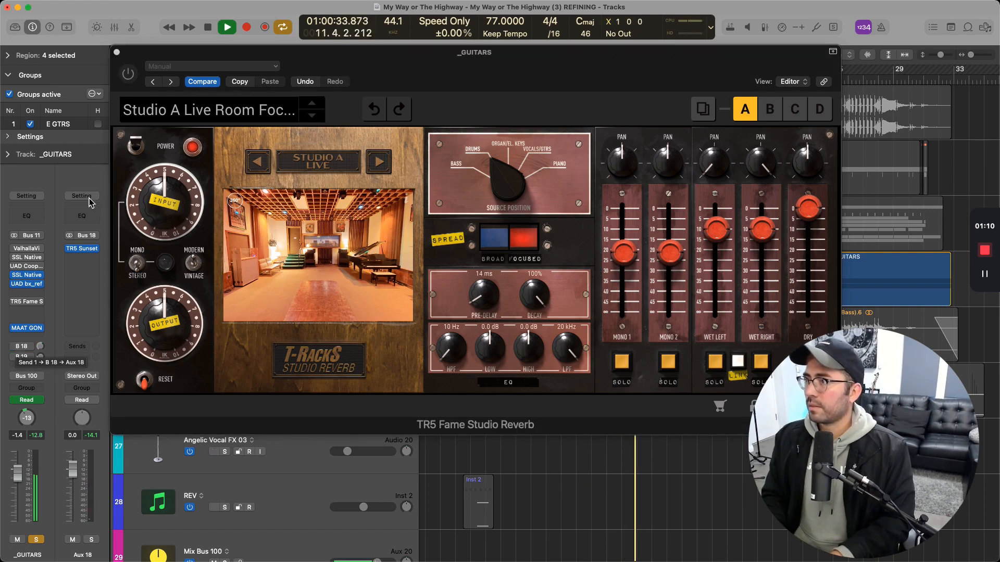
pyautogui.press('space')
pyautogui.click(128, 74)
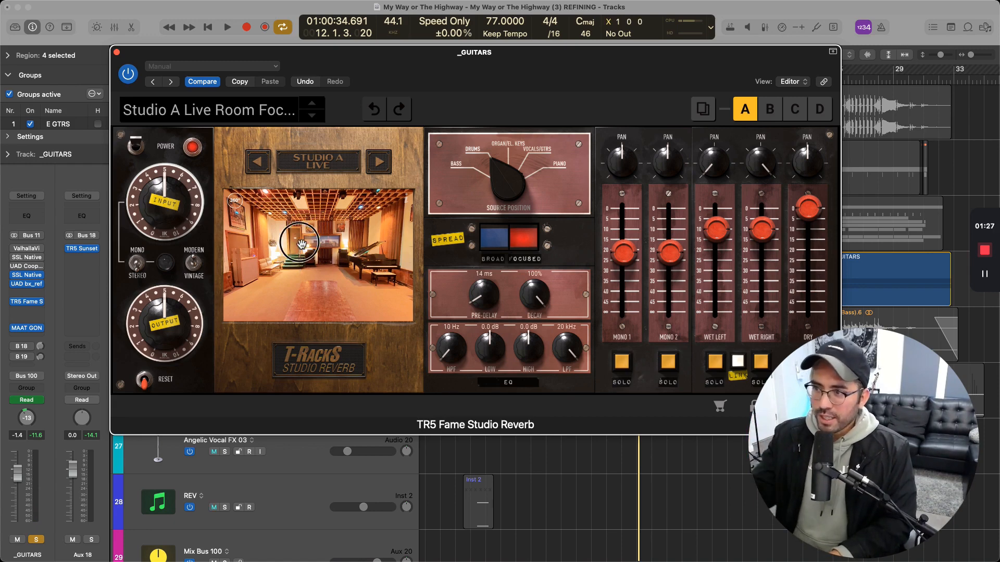
# Look around the Studio A Live room, switch the reverb space to Studio B Live, and look around it
pyautogui.moveTo(300, 244); pyautogui.dragTo(428, 230)
pyautogui.moveTo(294, 248); pyautogui.dragTo(346, 253)
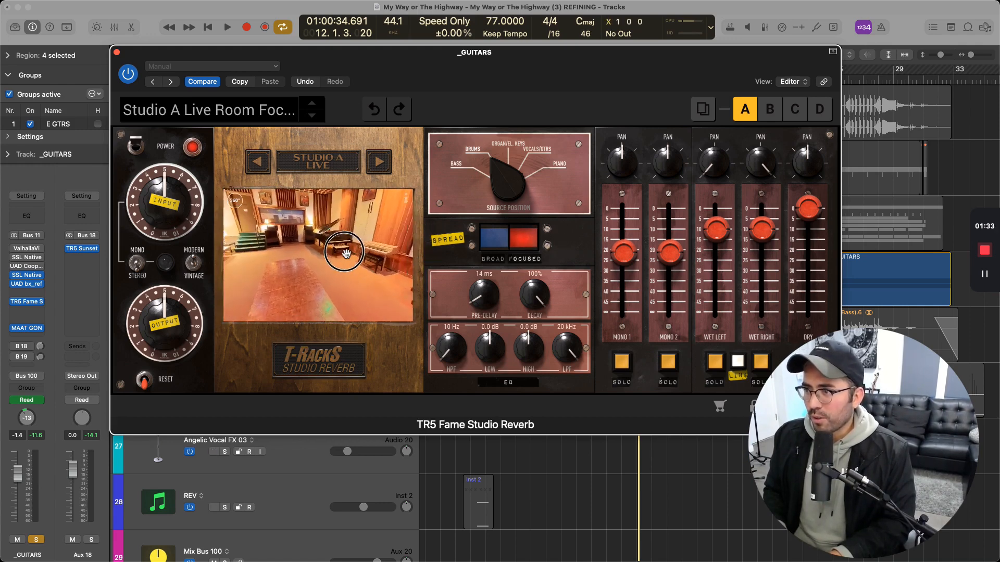
pyautogui.click(323, 166)
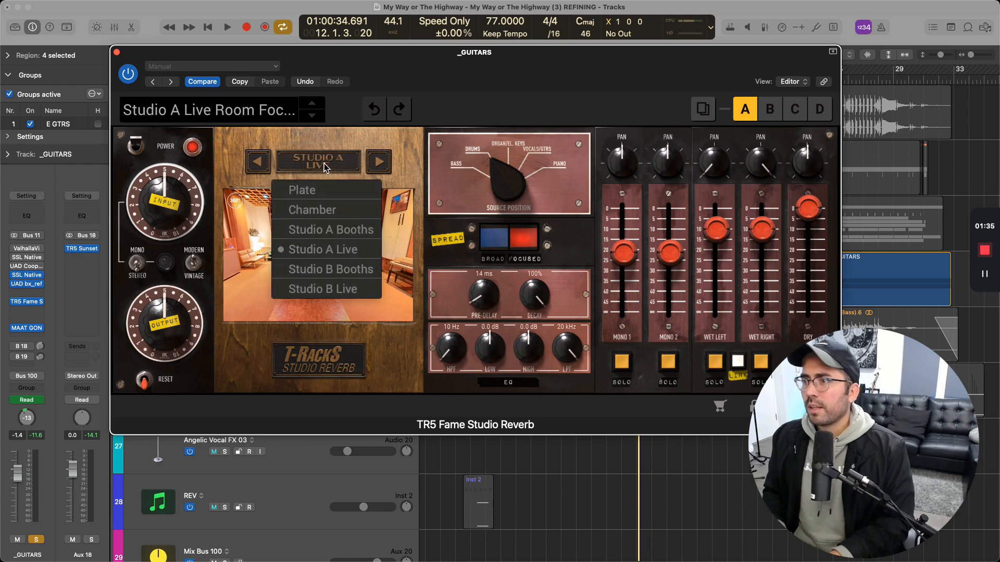
pyautogui.click(332, 293)
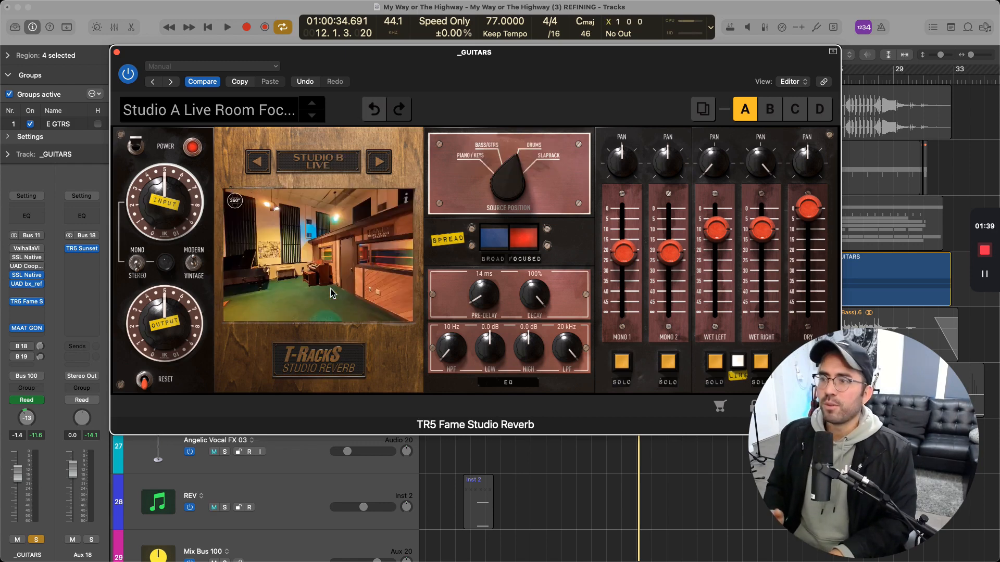
pyautogui.moveTo(318, 274); pyautogui.dragTo(355, 283)
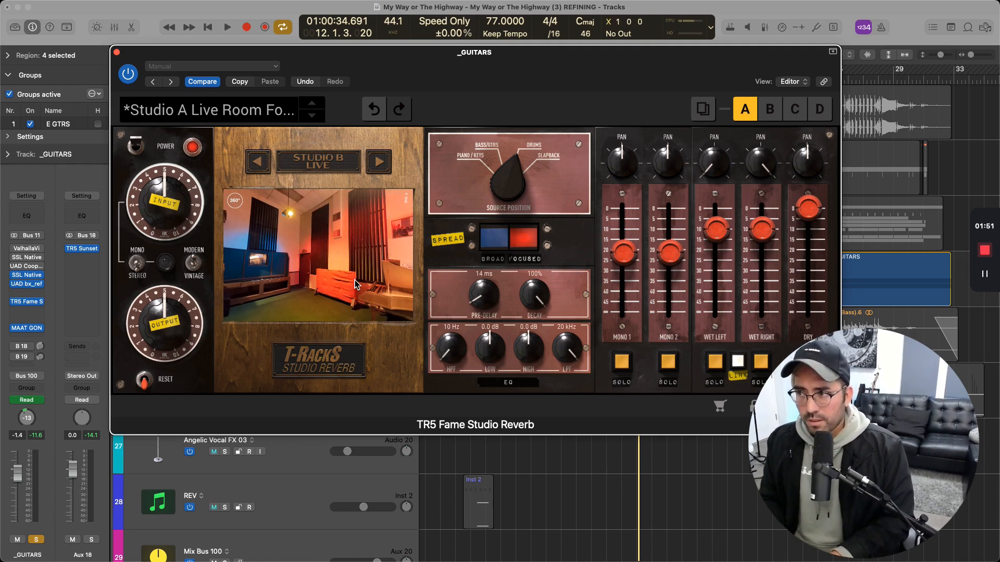
# Load the Plate Medium insert preset and start playback of the guitars
pyautogui.click(258, 124)
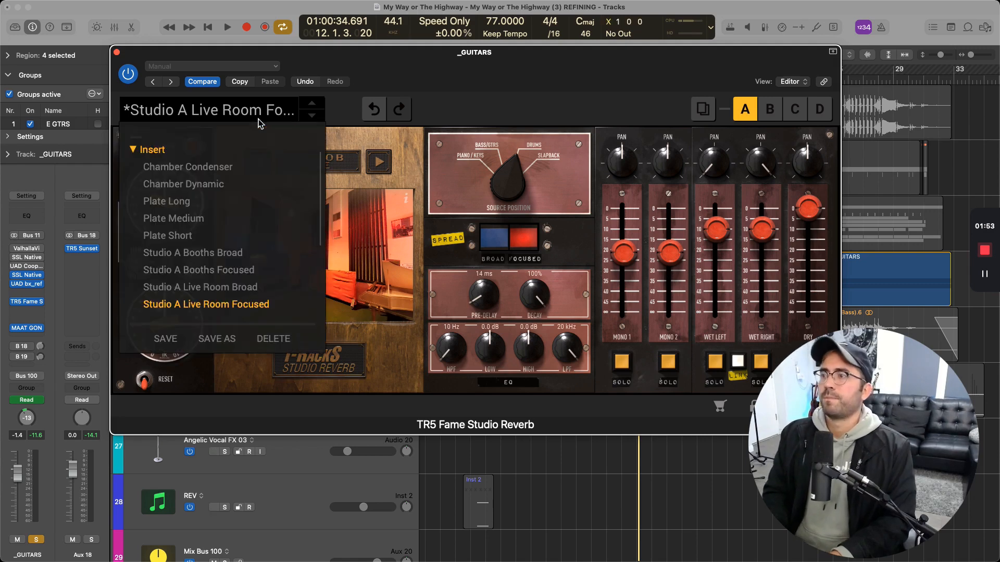
pyautogui.click(258, 124)
pyautogui.click(258, 123)
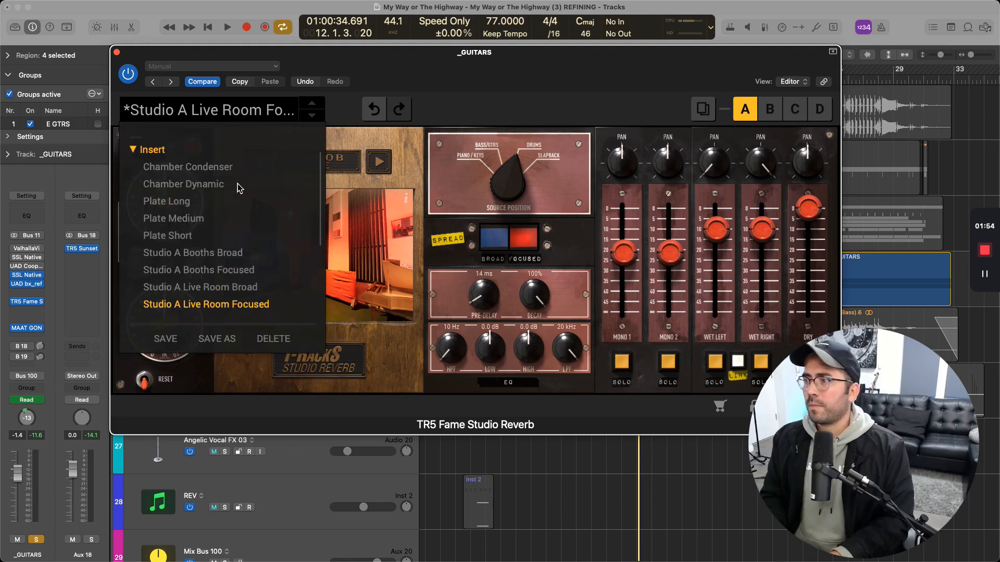
pyautogui.click(193, 219)
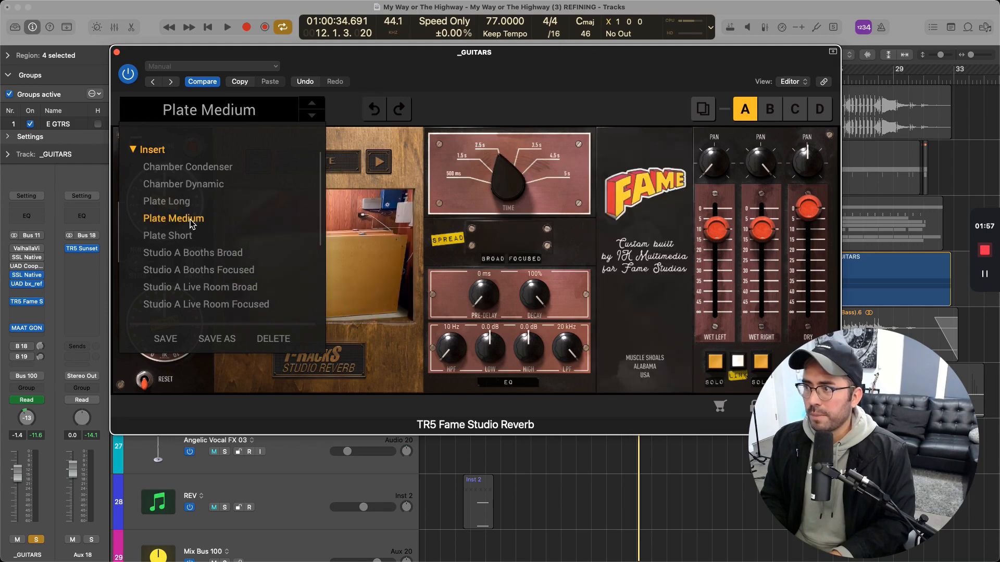
pyautogui.click(431, 92)
pyautogui.press('space')
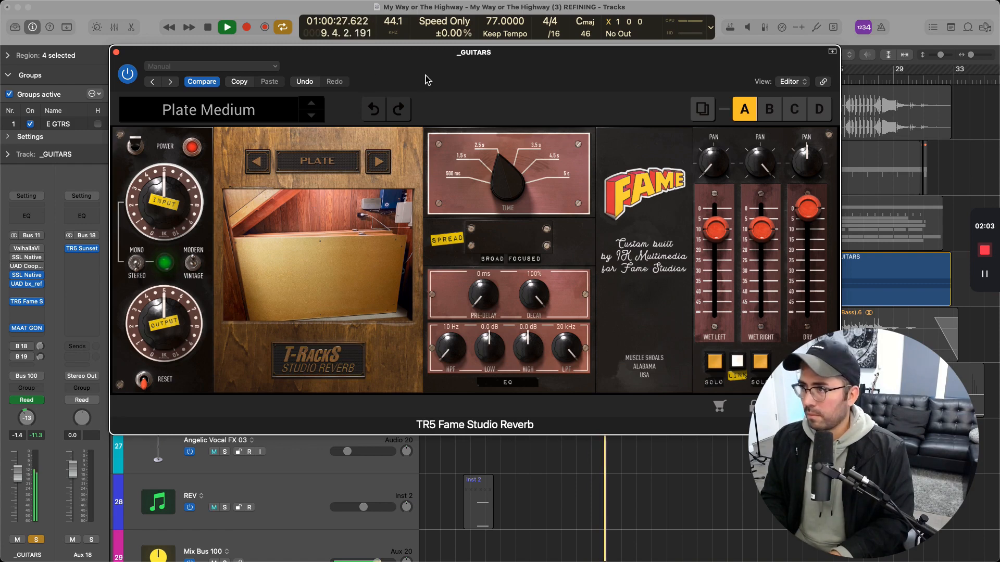
# Set the plate reverb's pre-delay to 17 ms and its time to 3.5 s during playback, and stop playback
pyautogui.moveTo(424, 78); pyautogui.dragTo(404, 78)
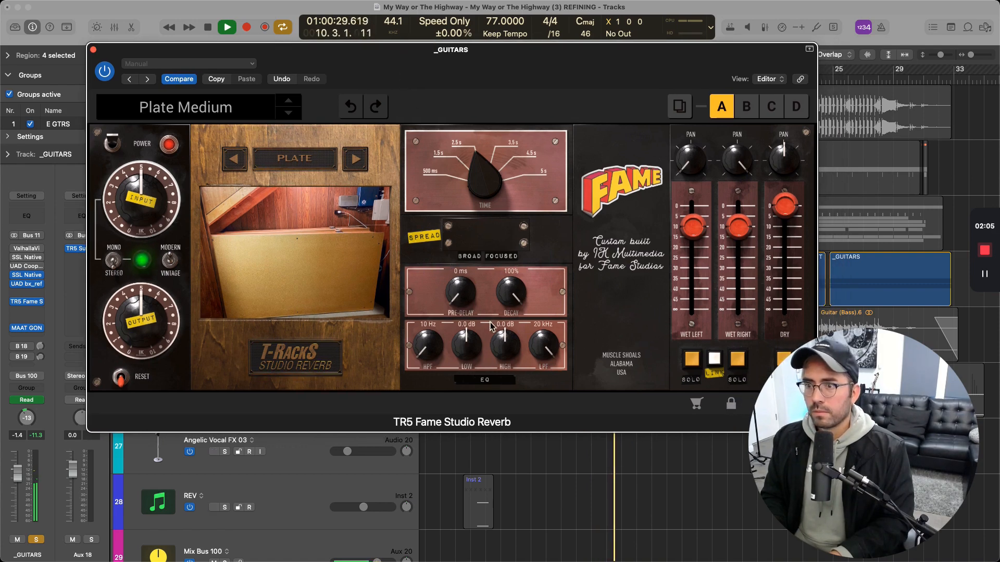
pyautogui.moveTo(470, 300); pyautogui.dragTo(469, 291)
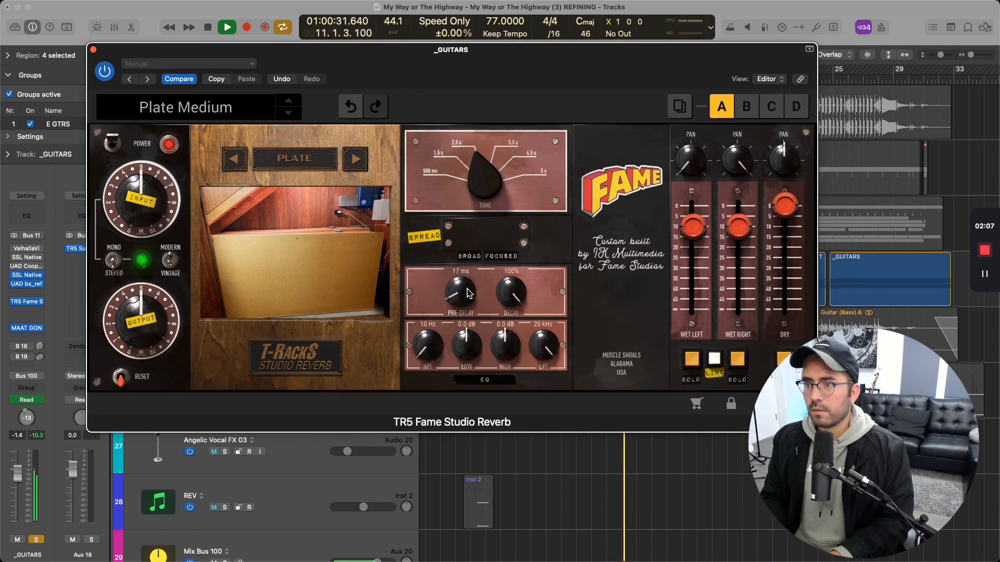
pyautogui.moveTo(480, 197); pyautogui.dragTo(482, 191)
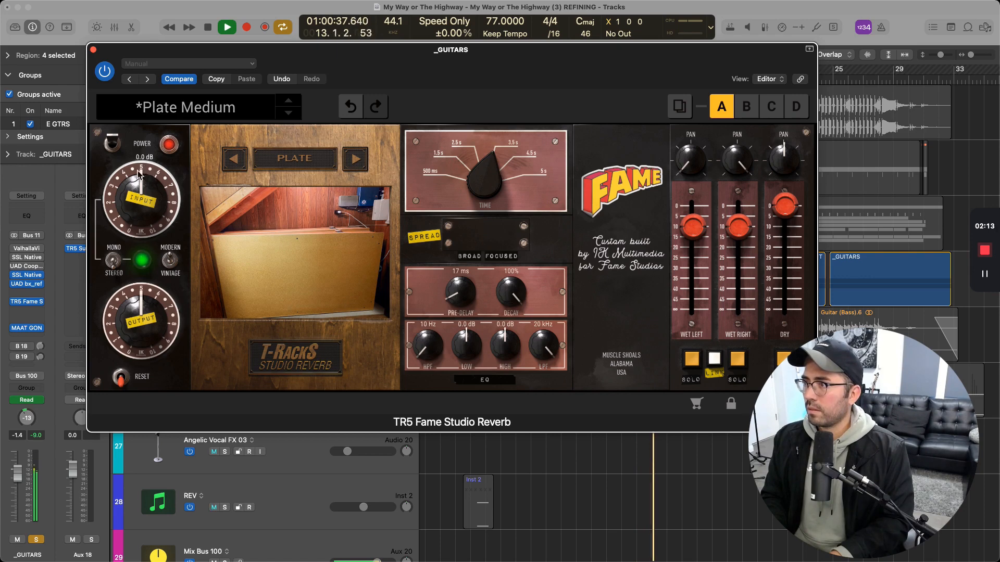
pyautogui.moveTo(141, 208)
pyautogui.press('space')
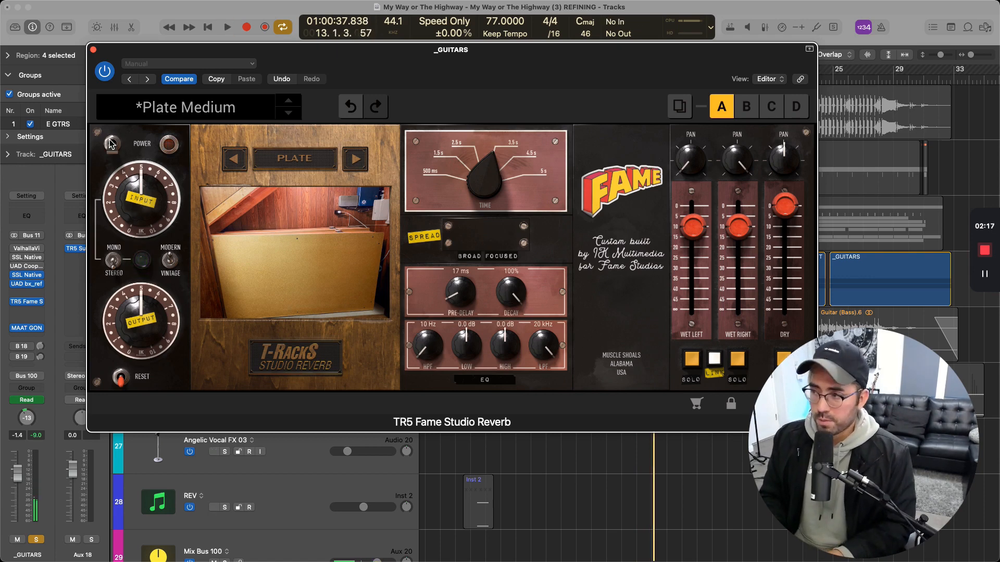
# Audition the guitars briefly with the plate reverb powered off, and restore its power
pyautogui.press('space')
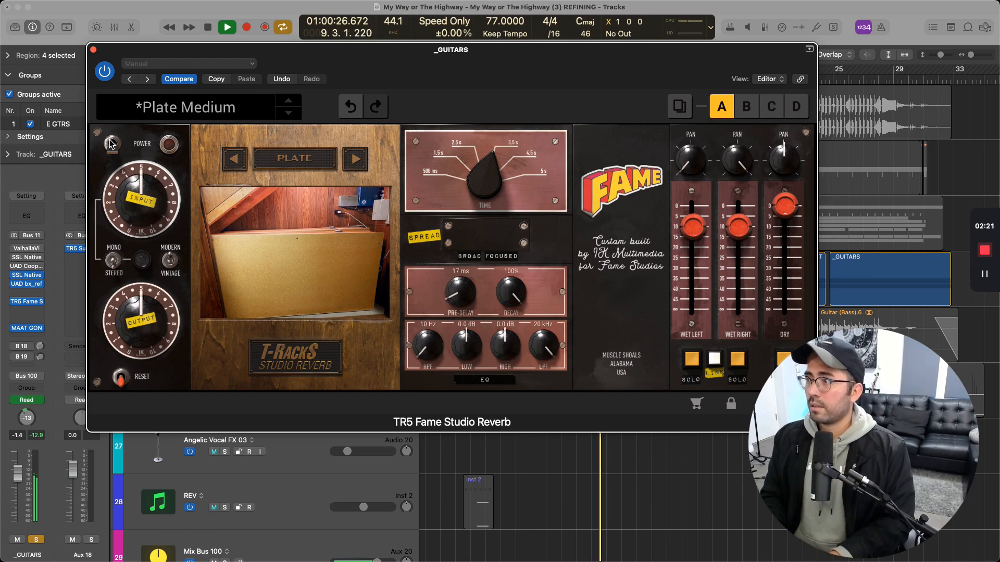
pyautogui.press('space')
pyautogui.click(110, 143)
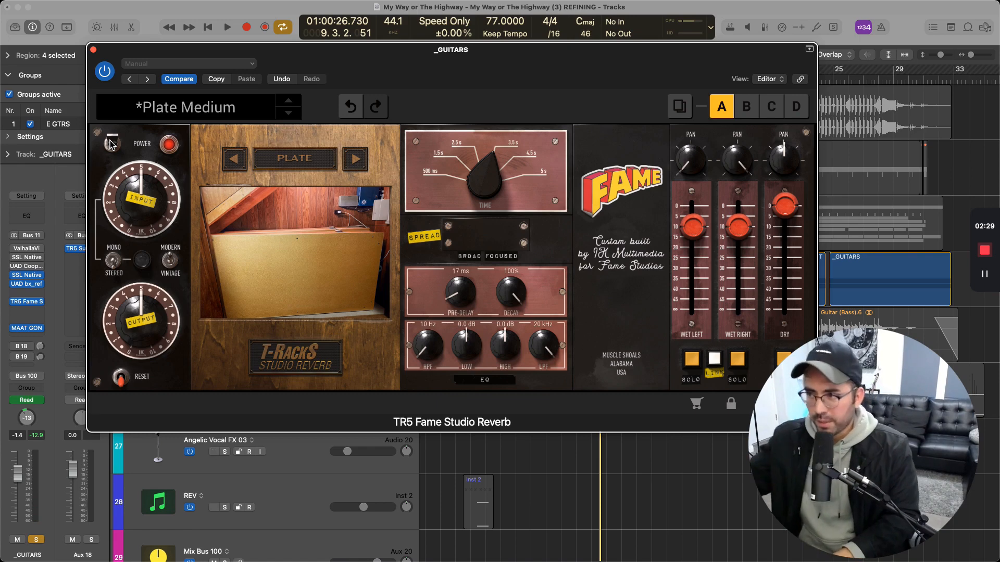
# Browse the Insert and Special preset categories and load the Studio A Booths Focused insert preset
pyautogui.click(207, 111)
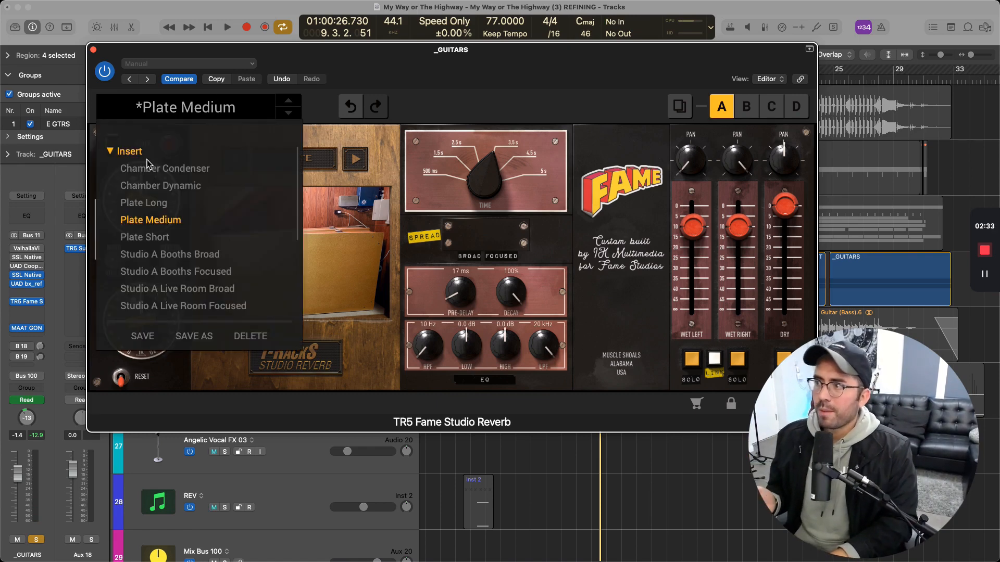
pyautogui.click(111, 152)
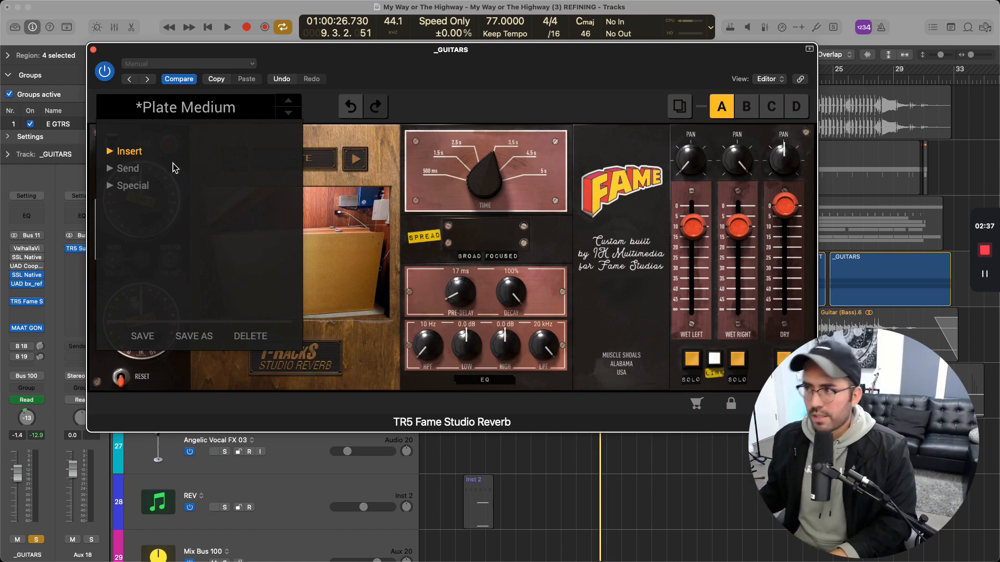
pyautogui.click(109, 187)
pyautogui.click(109, 187)
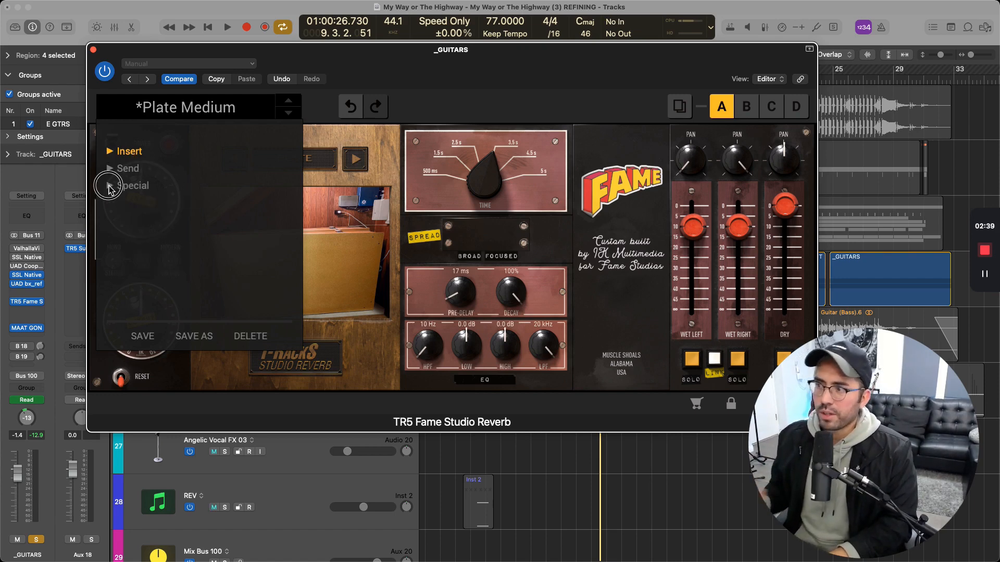
pyautogui.click(110, 151)
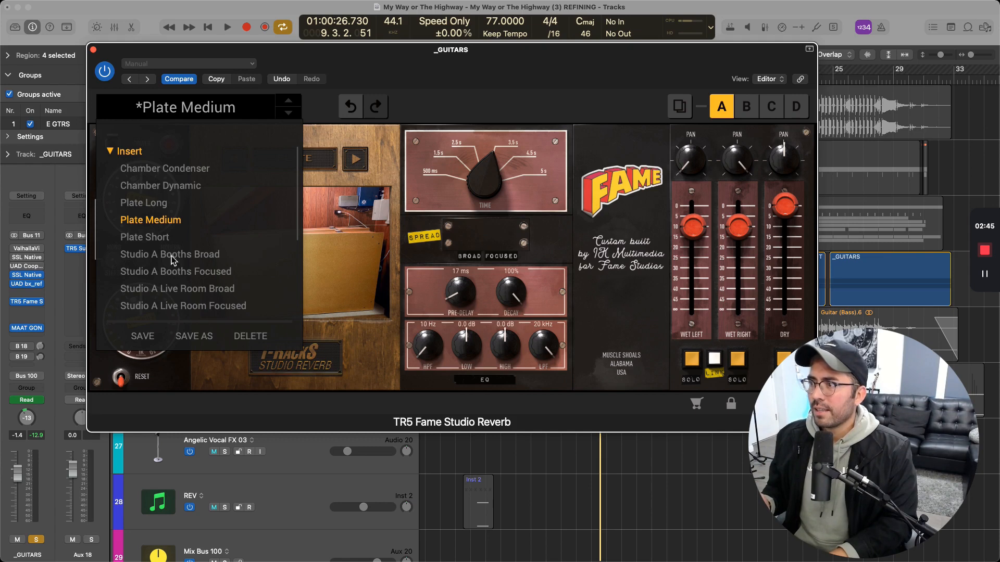
pyautogui.click(181, 275)
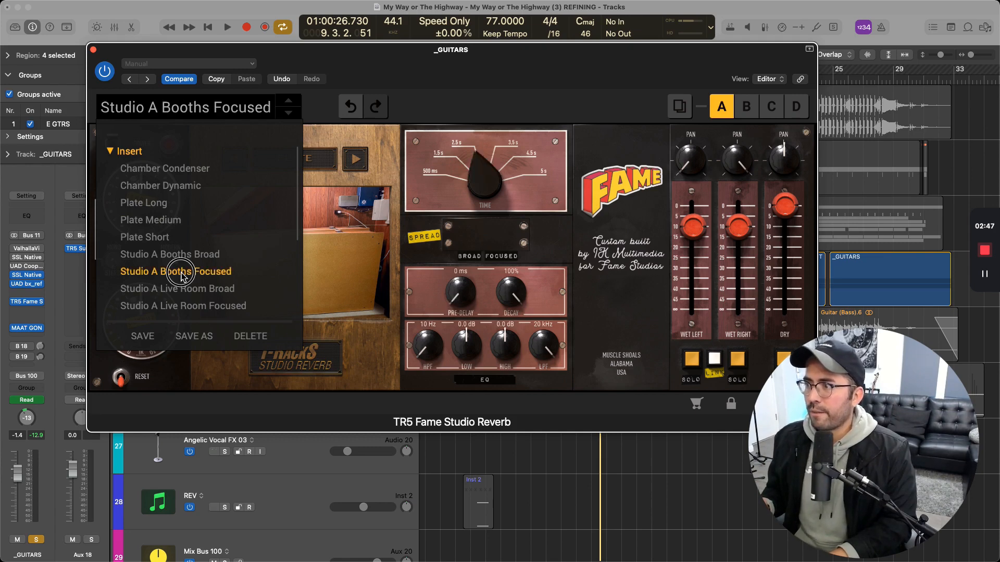
pyautogui.click(116, 152)
pyautogui.click(421, 96)
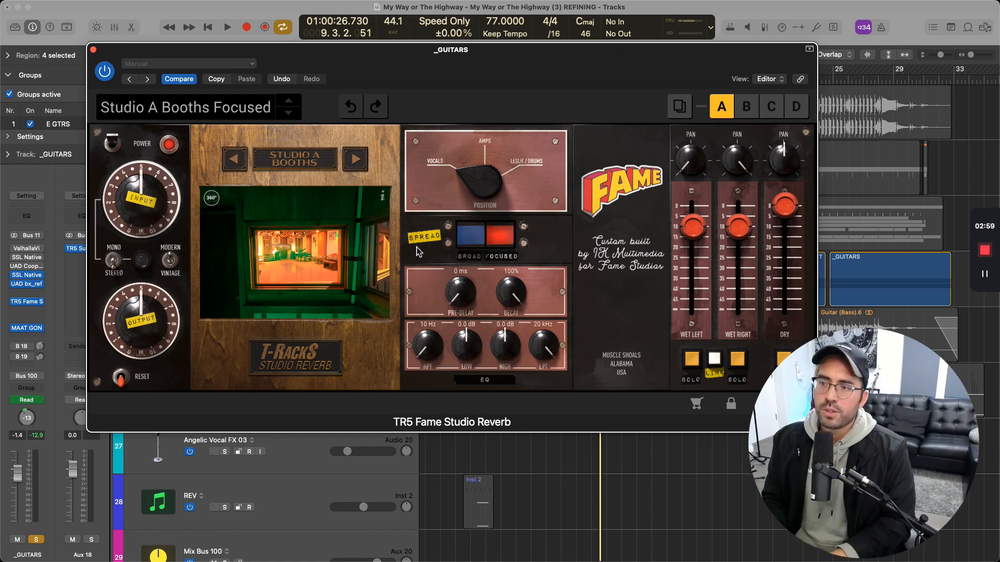
# Try the Broad spread setting and return the spread to Focused
pyautogui.click(473, 244)
pyautogui.click(501, 249)
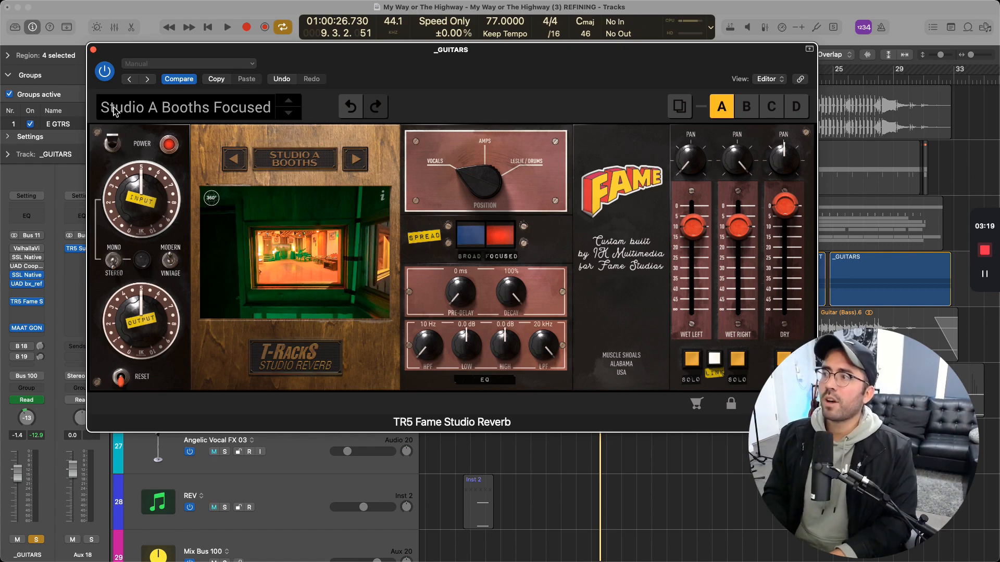
# Compare the guitars during playback with the Studio A Booths reverb powered off and powered on
pyautogui.click(112, 162)
pyautogui.click(113, 167)
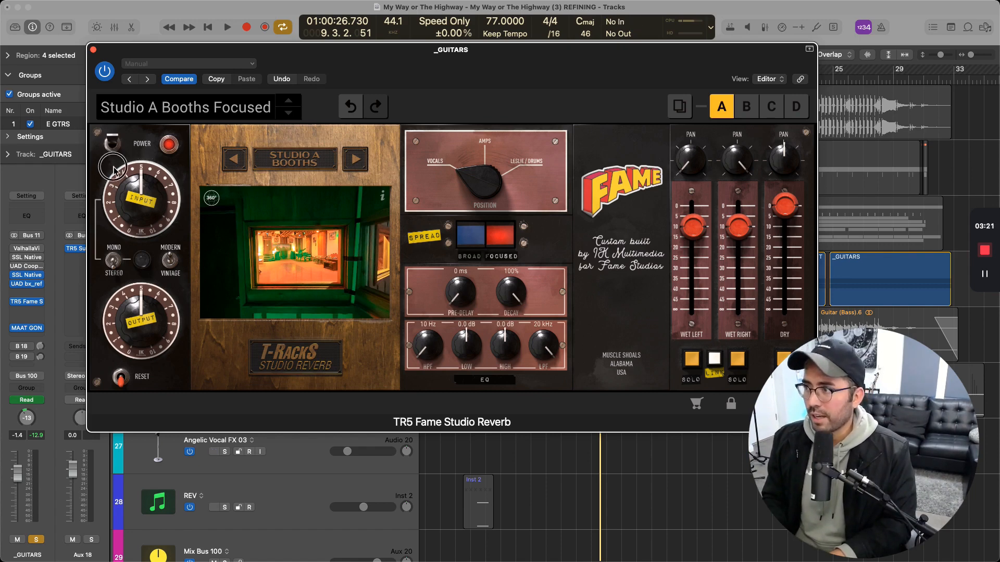
pyautogui.click(113, 153)
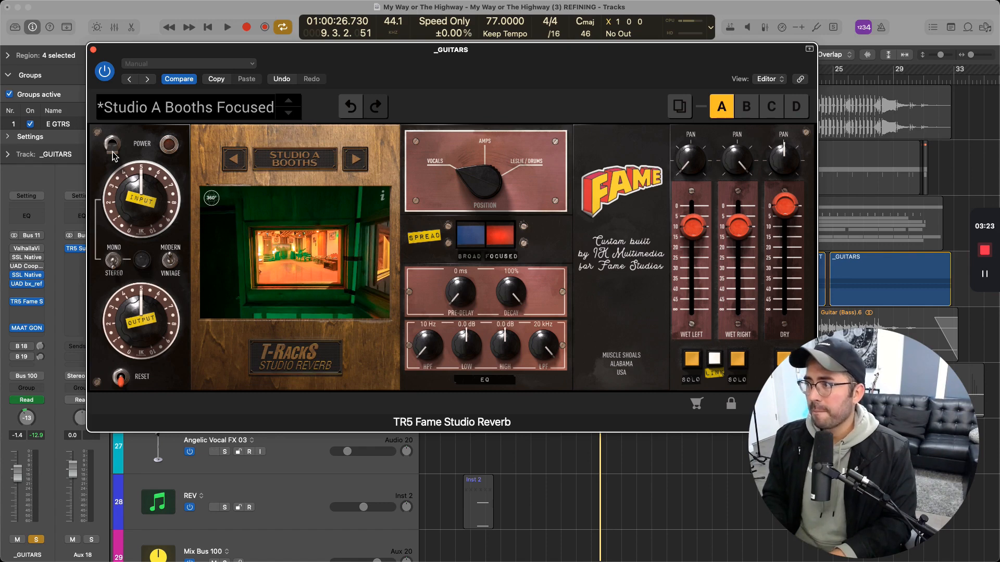
pyautogui.press('space')
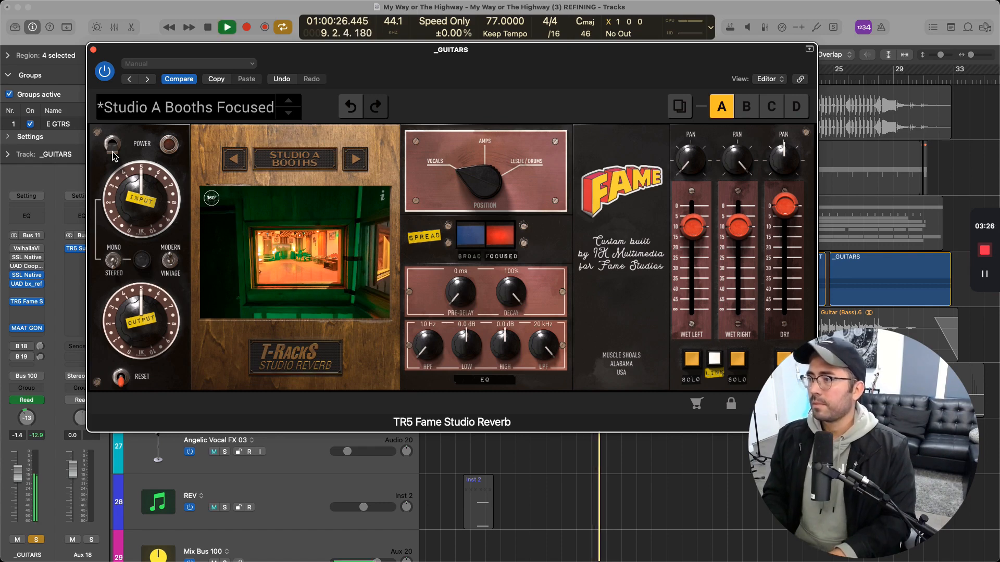
pyautogui.click(112, 152)
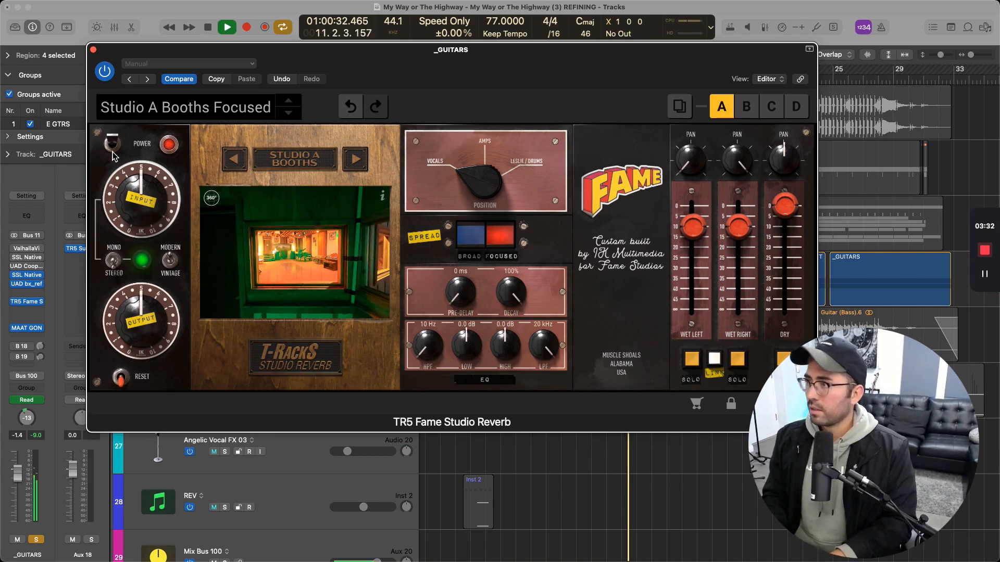
pyautogui.press('space')
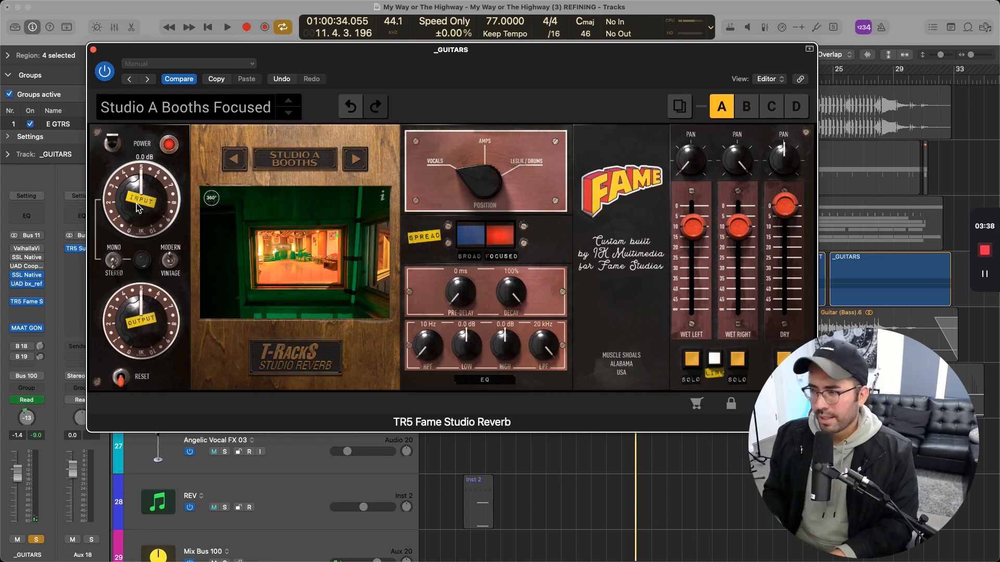
# Raise the reverb's input level slightly
pyautogui.moveTo(138, 208); pyautogui.dragTo(138, 203)
pyautogui.moveTo(139, 203); pyautogui.dragTo(141, 200)
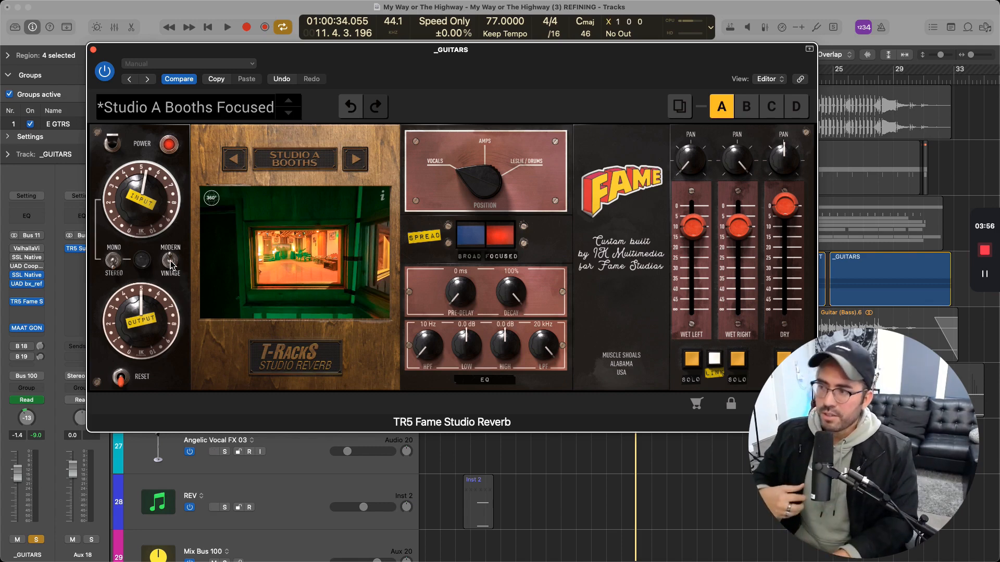
# Try the reverb's Modern/Vintage switch while the soloed guitars play, then stop playback
pyautogui.press('space')
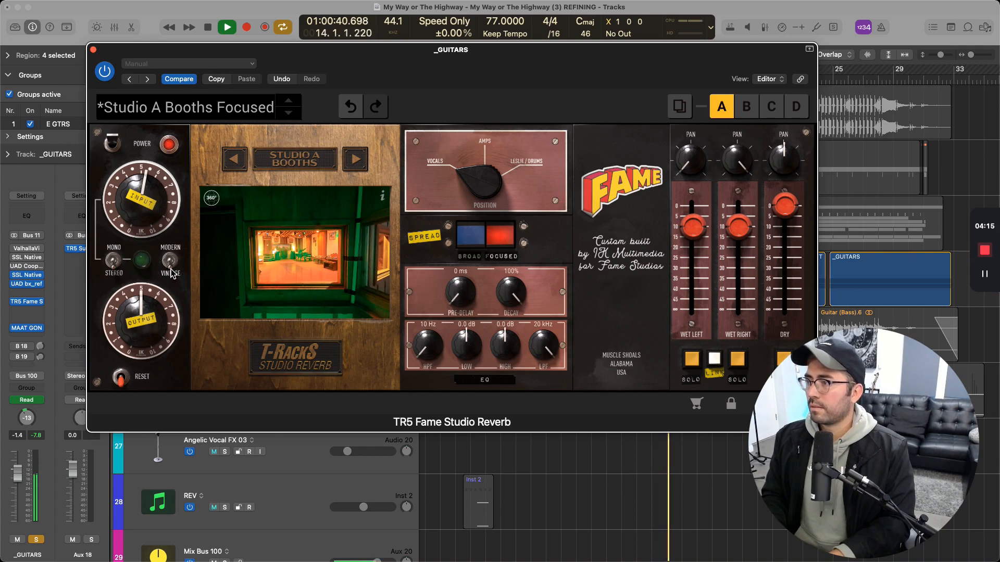
pyautogui.click(169, 263)
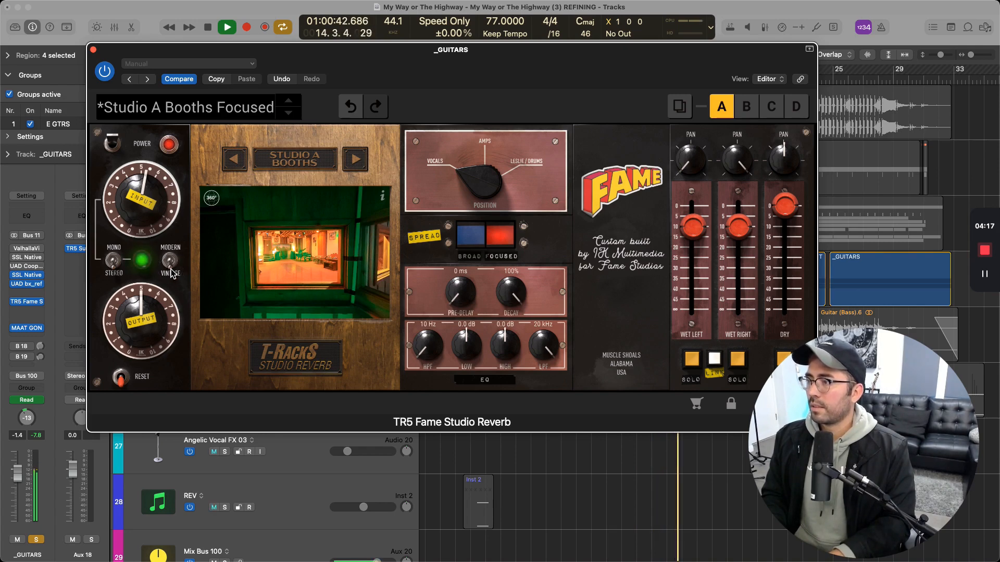
pyautogui.press('space')
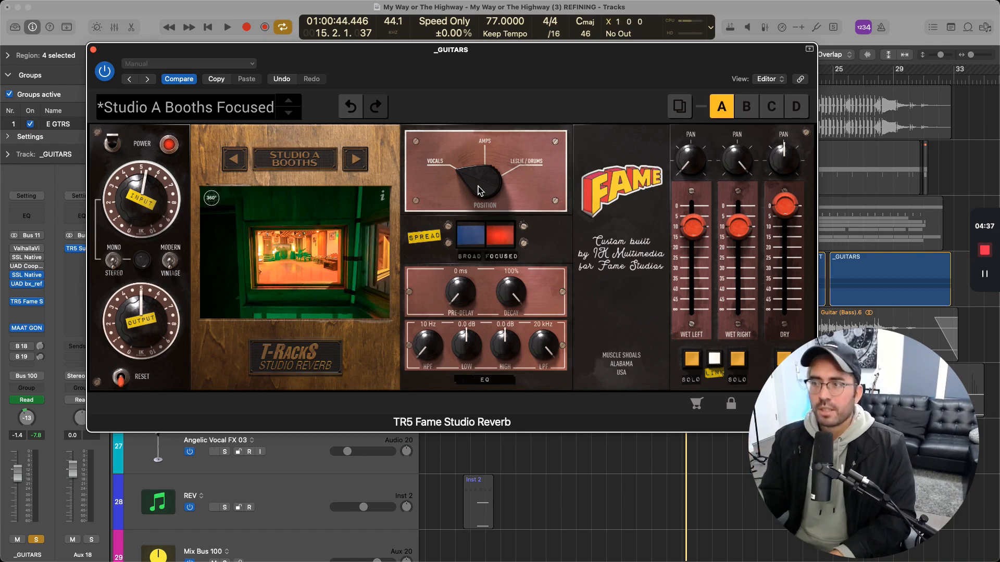
# Step through the Chamber, Studio B Booths and Plate rooms, ending on Studio B Live
pyautogui.click(293, 165)
pyautogui.click(312, 206)
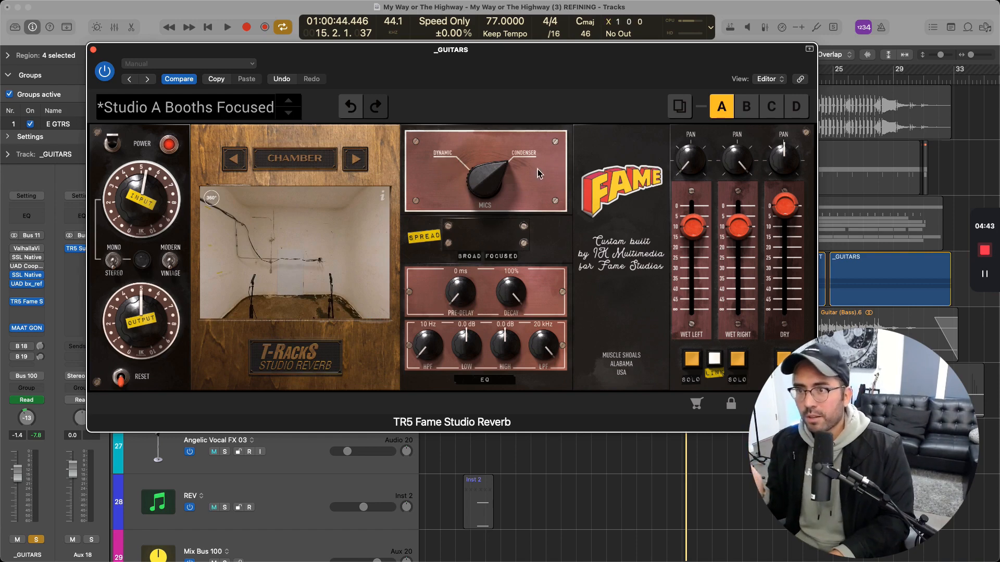
pyautogui.click(295, 169)
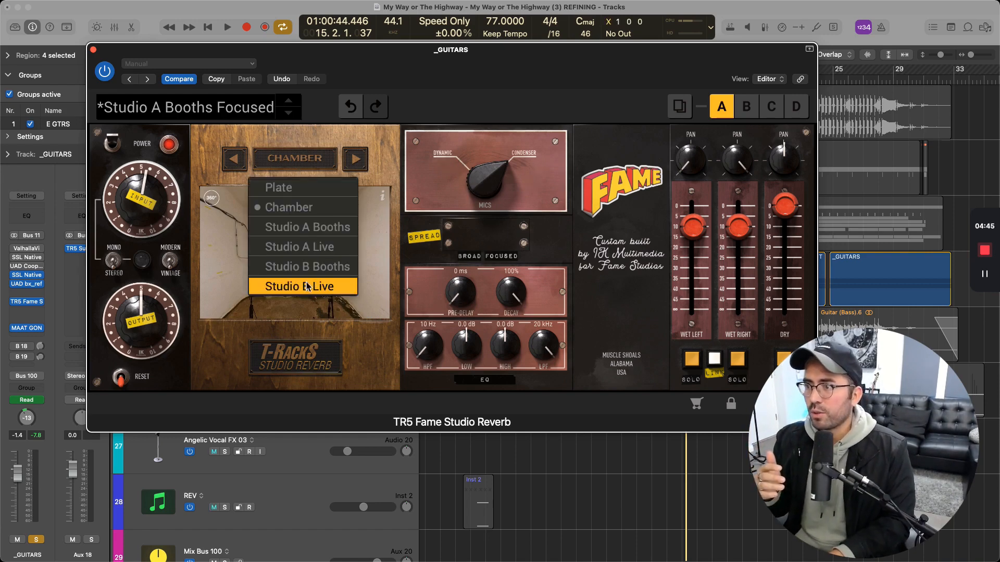
pyautogui.click(309, 271)
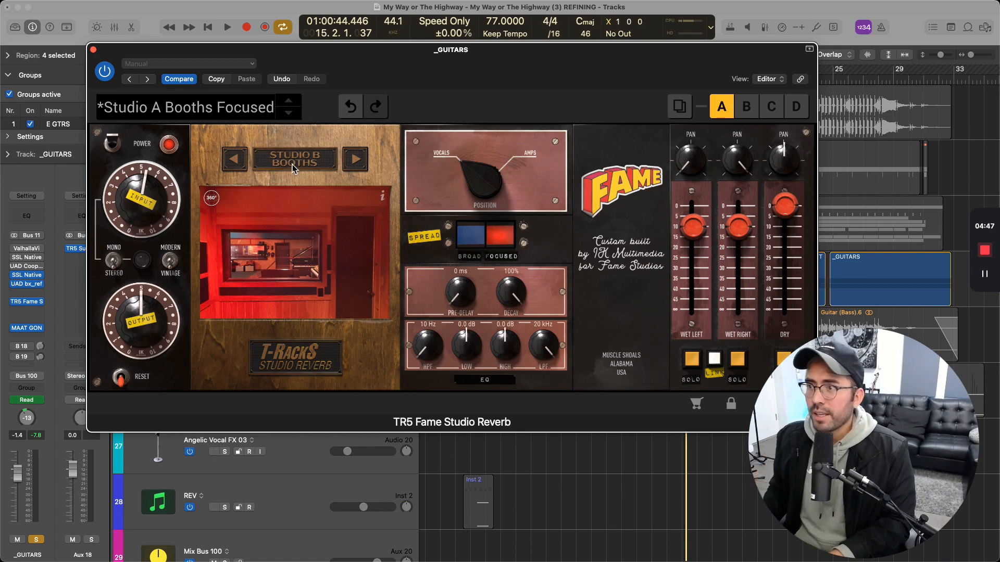
pyautogui.click(362, 168)
pyautogui.click(361, 167)
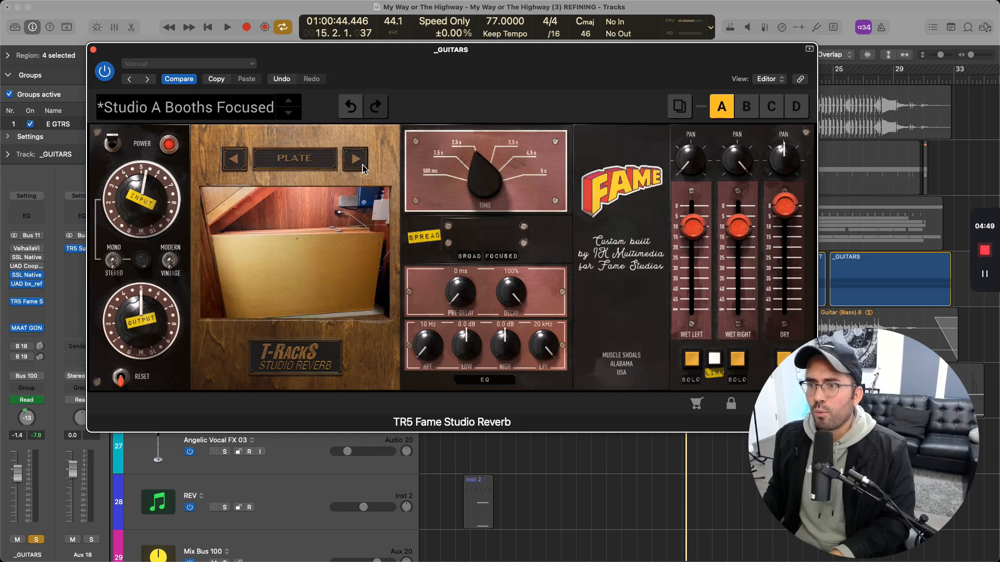
pyautogui.click(244, 163)
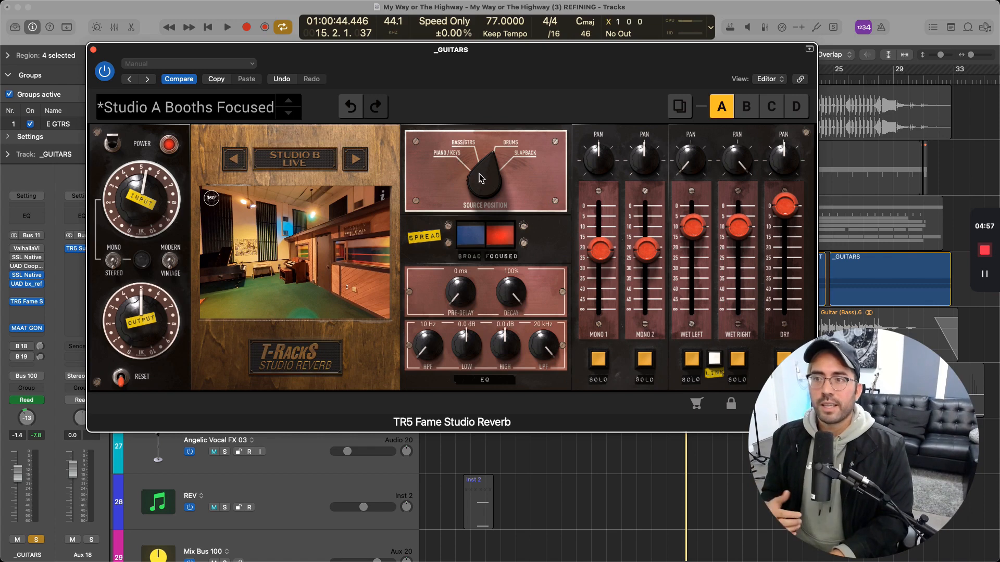
# Compare the Slapback and Piano/Keys source positions of the Studio B Live room during playback
pyautogui.moveTo(479, 179); pyautogui.dragTo(493, 244)
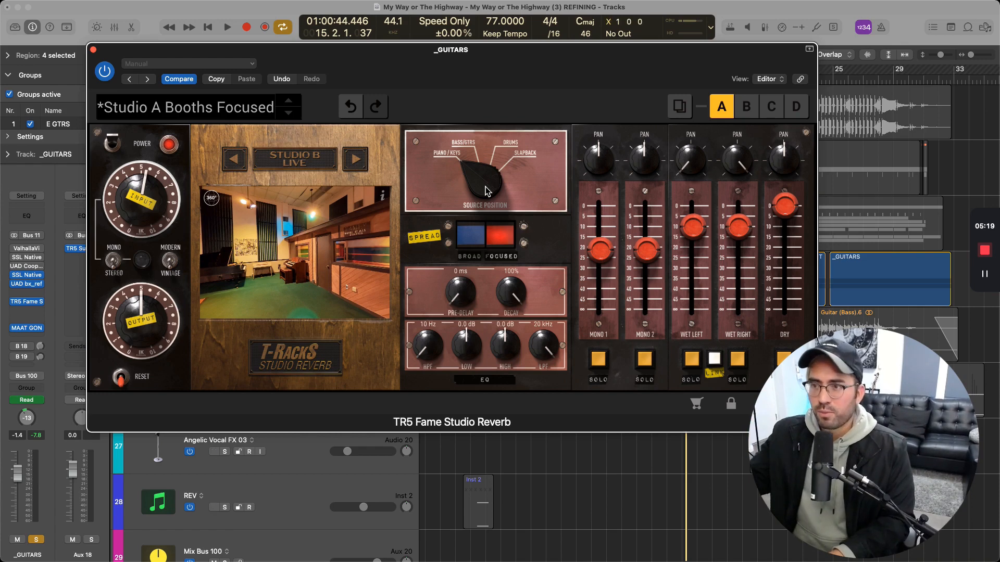
pyautogui.moveTo(480, 178); pyautogui.dragTo(496, 22)
pyautogui.moveTo(488, 179); pyautogui.dragTo(536, 122)
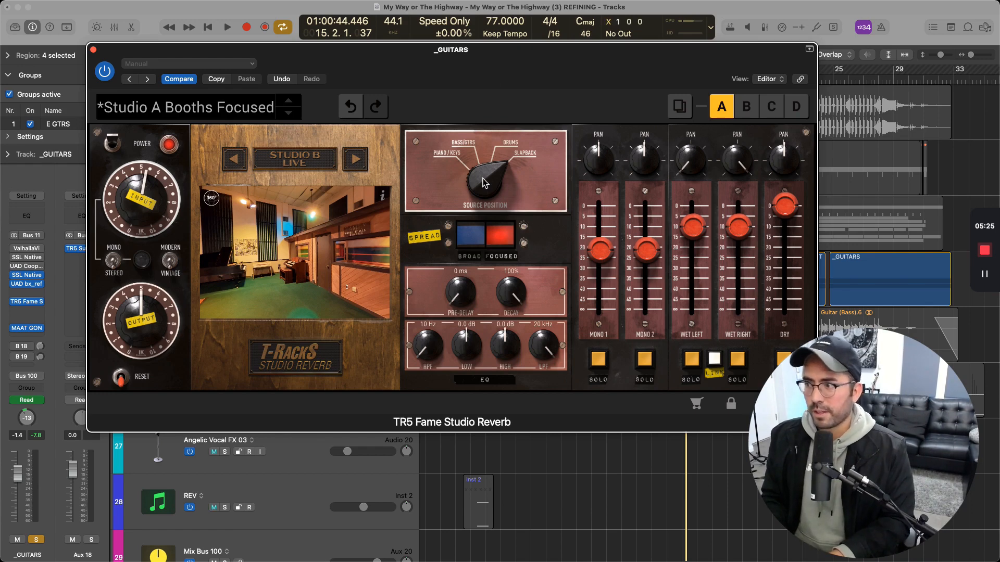
pyautogui.press('space')
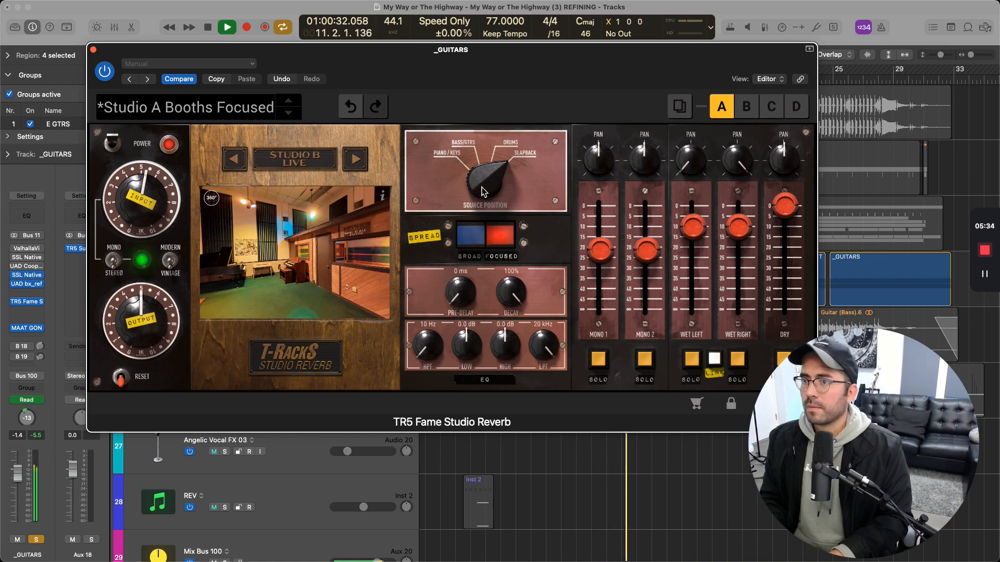
pyautogui.moveTo(483, 192); pyautogui.dragTo(488, 339)
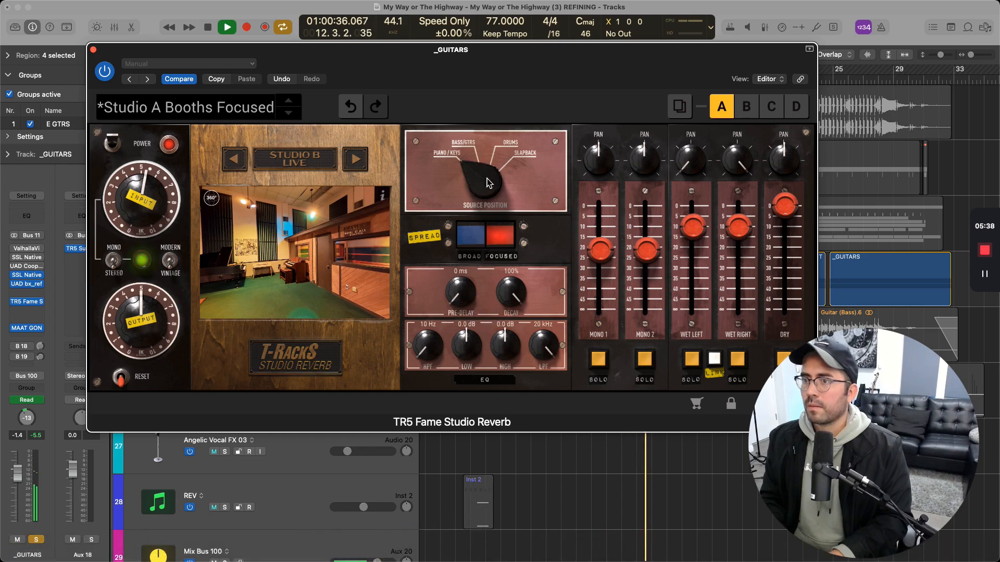
pyautogui.press('space')
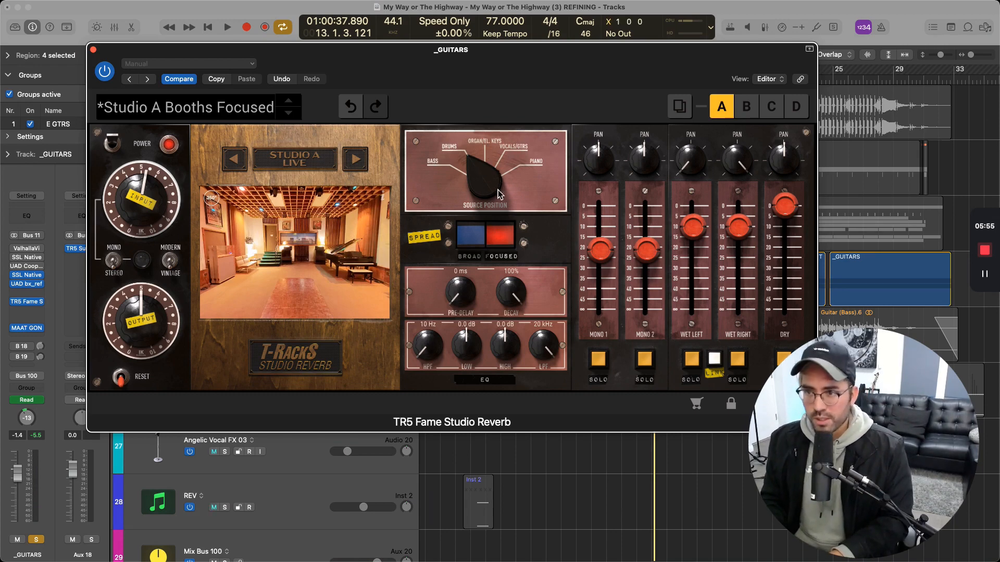
# Set the Studio A Live source position to Vocals/Gtrs, and try the Broad spread before returning it to Focused
pyautogui.moveTo(498, 194); pyautogui.dragTo(513, 152)
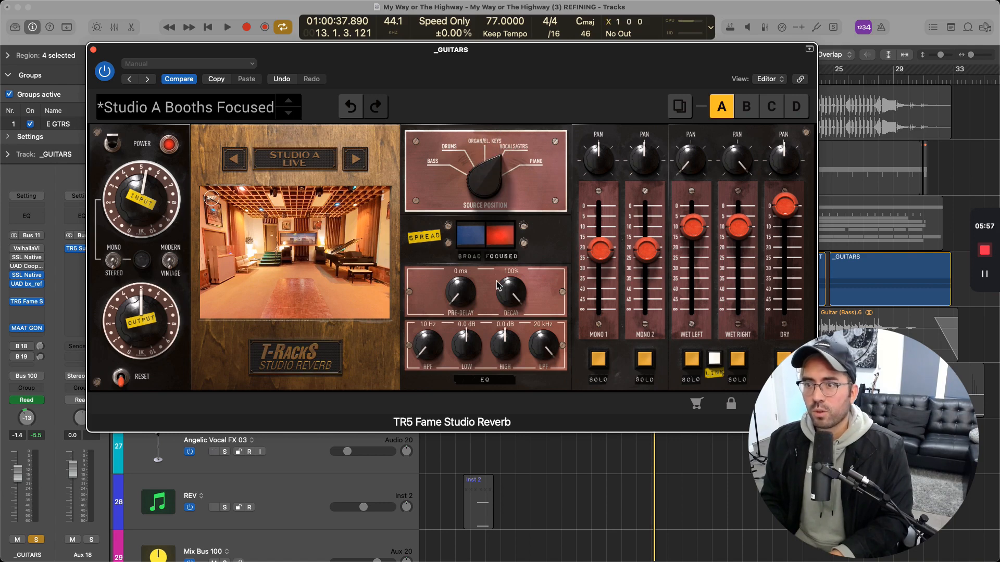
pyautogui.click(481, 243)
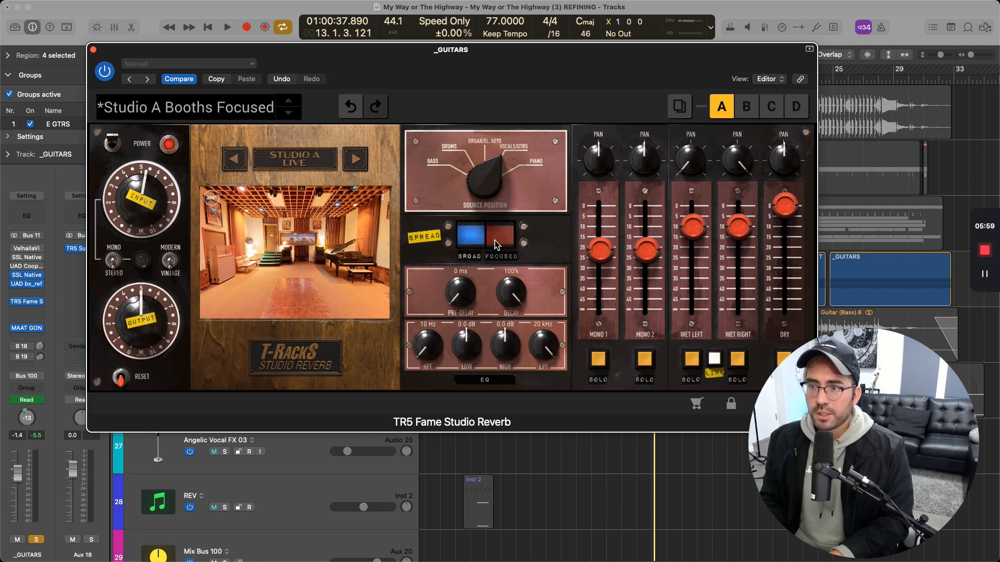
pyautogui.click(495, 244)
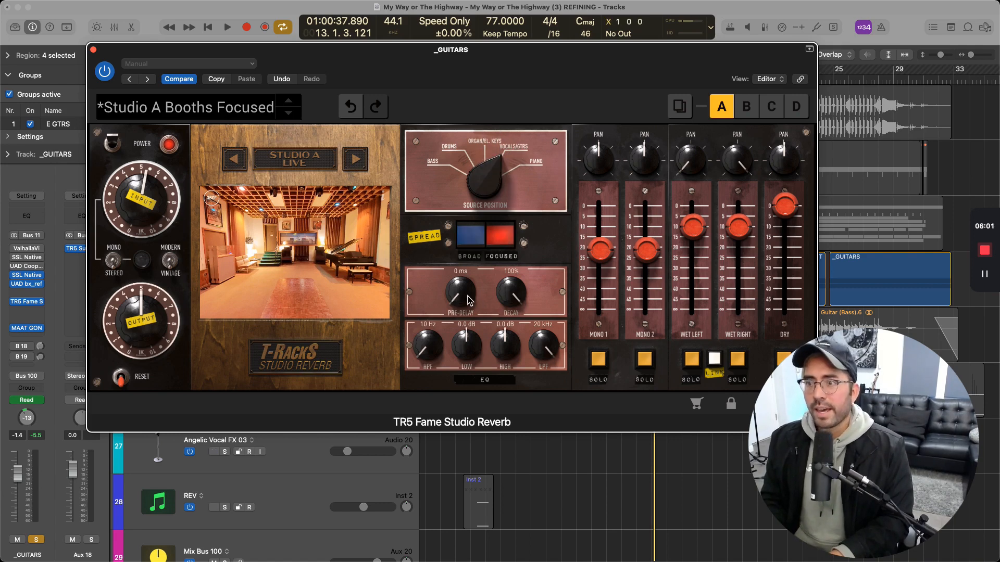
# Set the pre-delay to 35 ms, and sweep the decay down to 0% during playback before setting it to 41%
pyautogui.moveTo(462, 297); pyautogui.dragTo(476, 268)
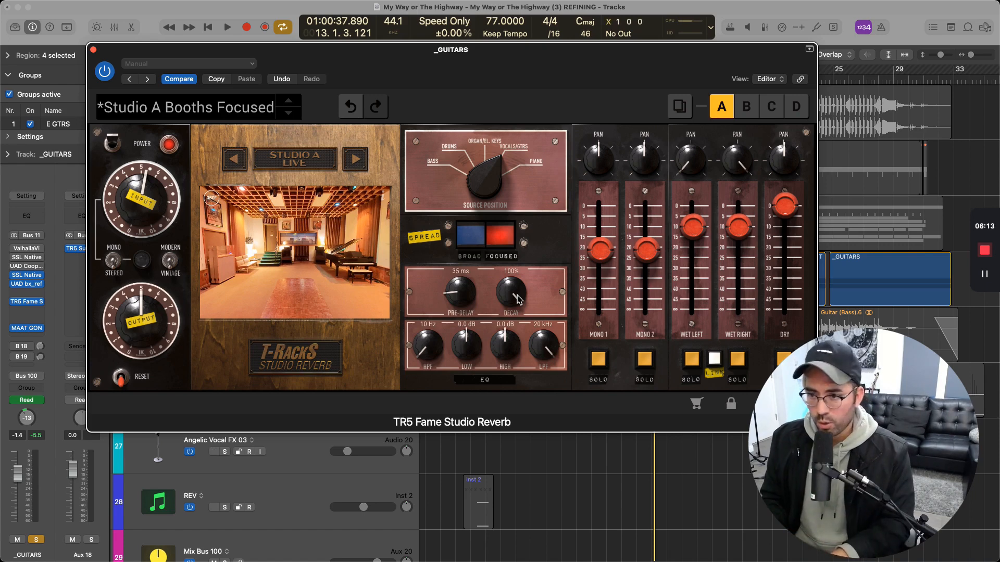
pyautogui.press('space')
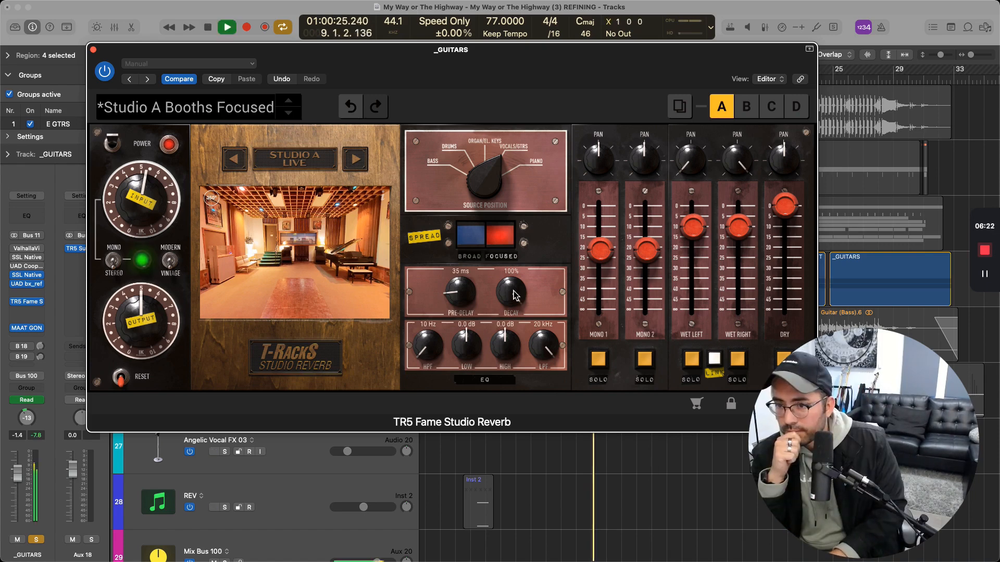
pyautogui.moveTo(513, 294); pyautogui.dragTo(589, 531)
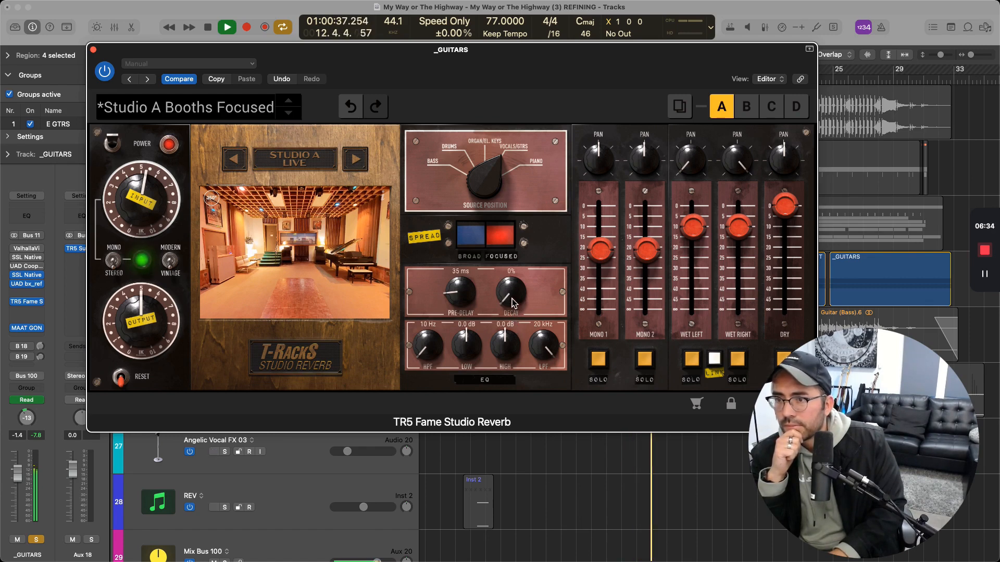
pyautogui.press('space')
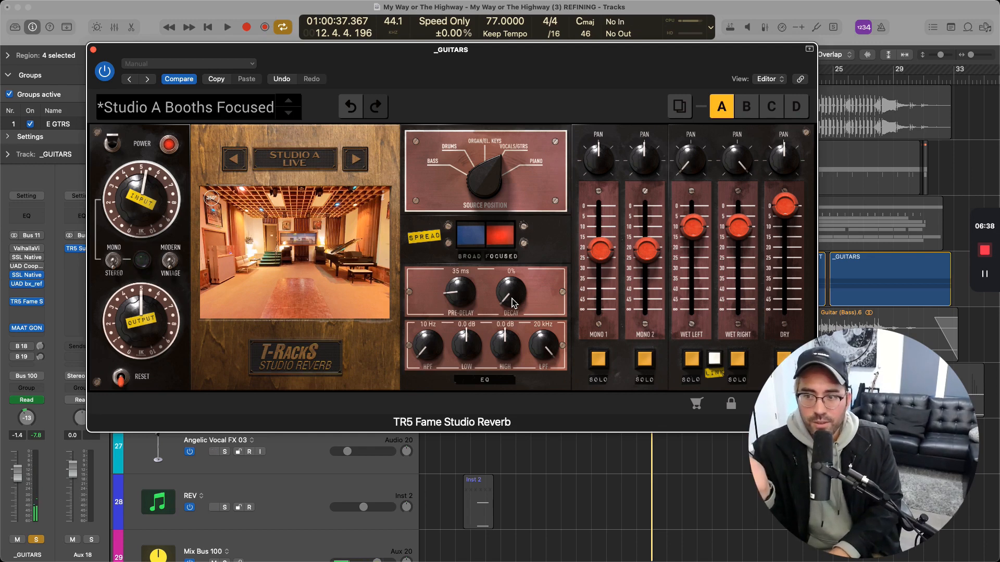
pyautogui.moveTo(513, 302); pyautogui.dragTo(515, 230)
pyautogui.moveTo(525, 304); pyautogui.dragTo(522, 288)
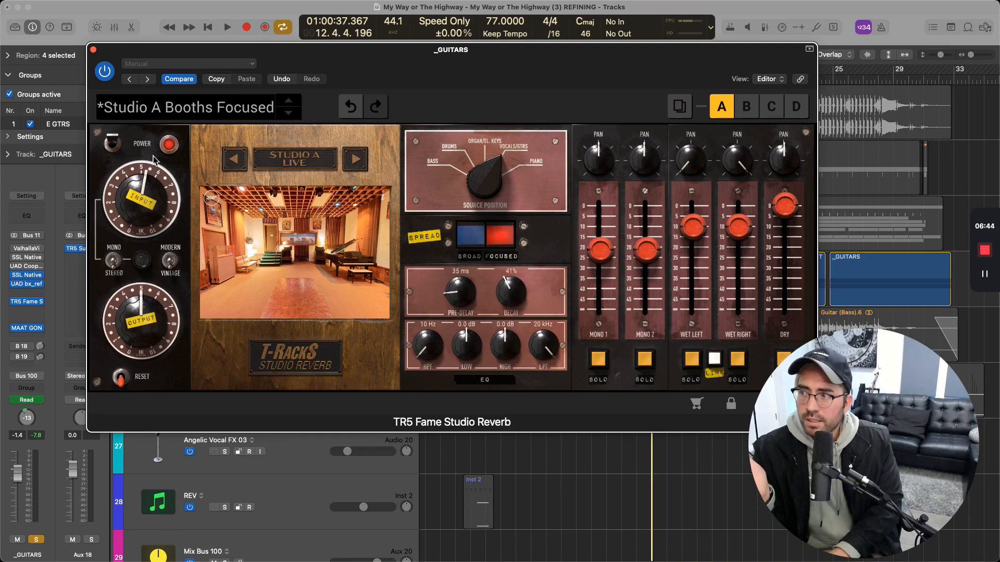
# Compare the soloed guitars during playback with the Studio A Live reverb powered off and powered on
pyautogui.click(112, 142)
pyautogui.press('space')
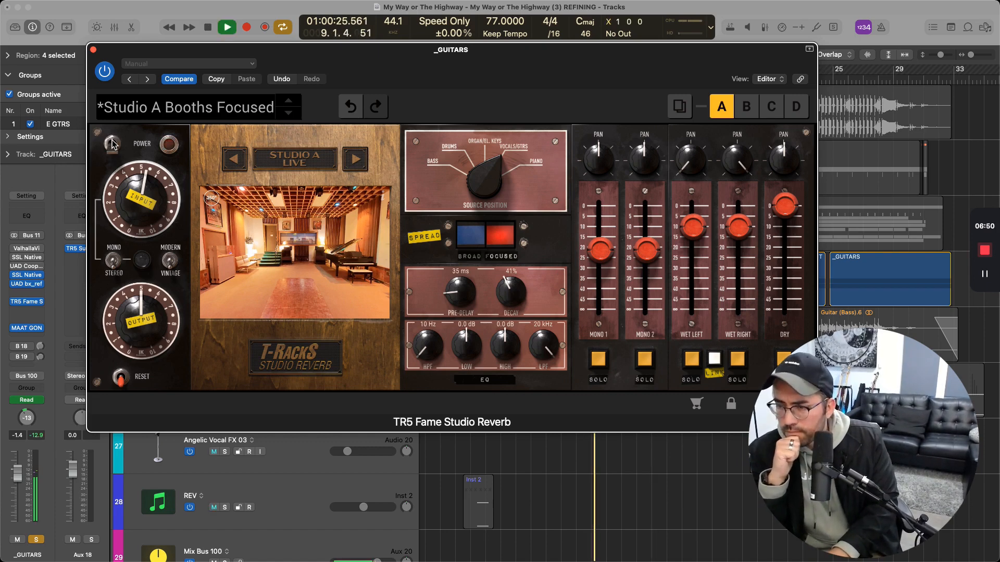
pyautogui.press('space')
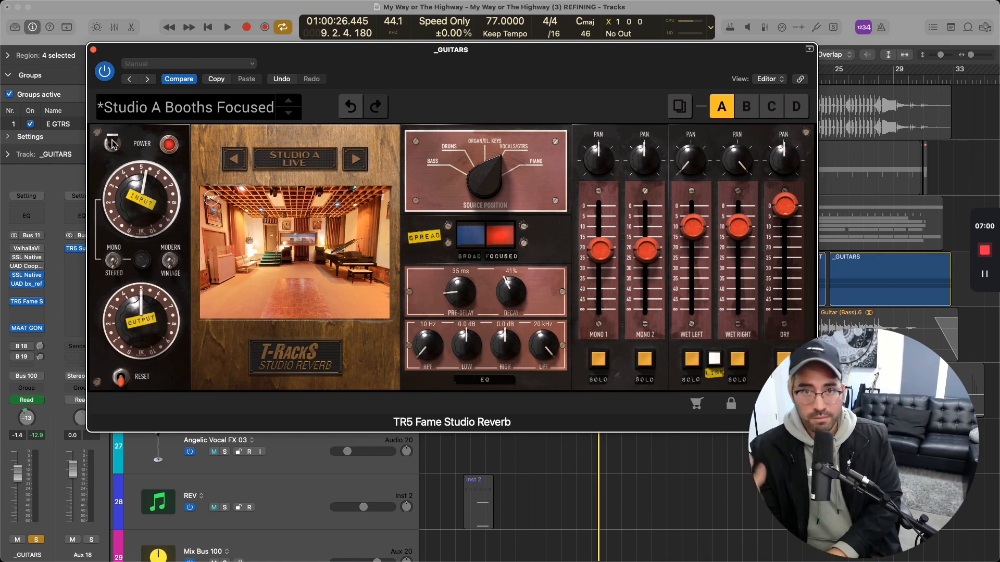
pyautogui.press('space')
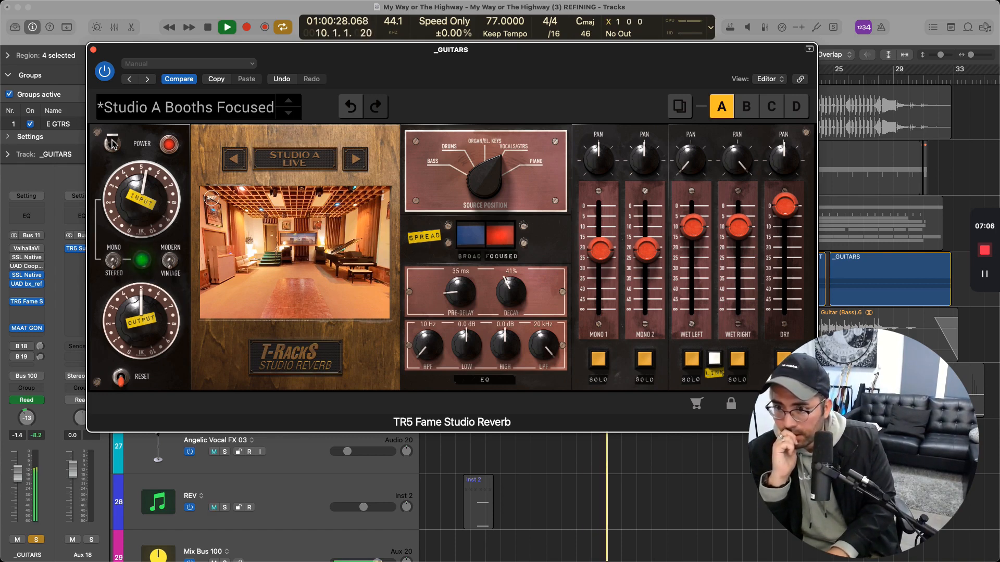
pyautogui.press('space')
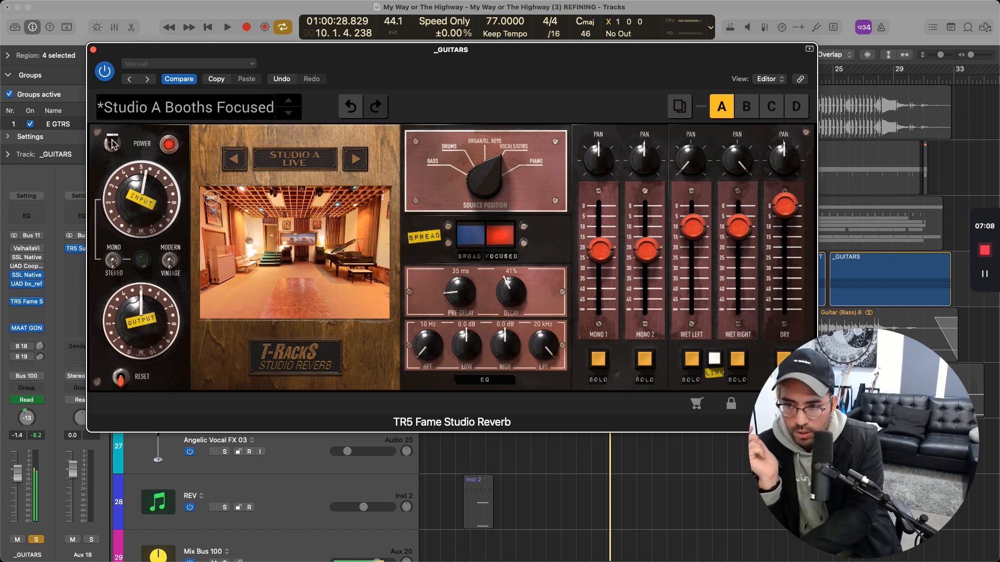
# Close the reverb window, unsolo the _GUITARS bus and play the full mix
pyautogui.press('super+w')
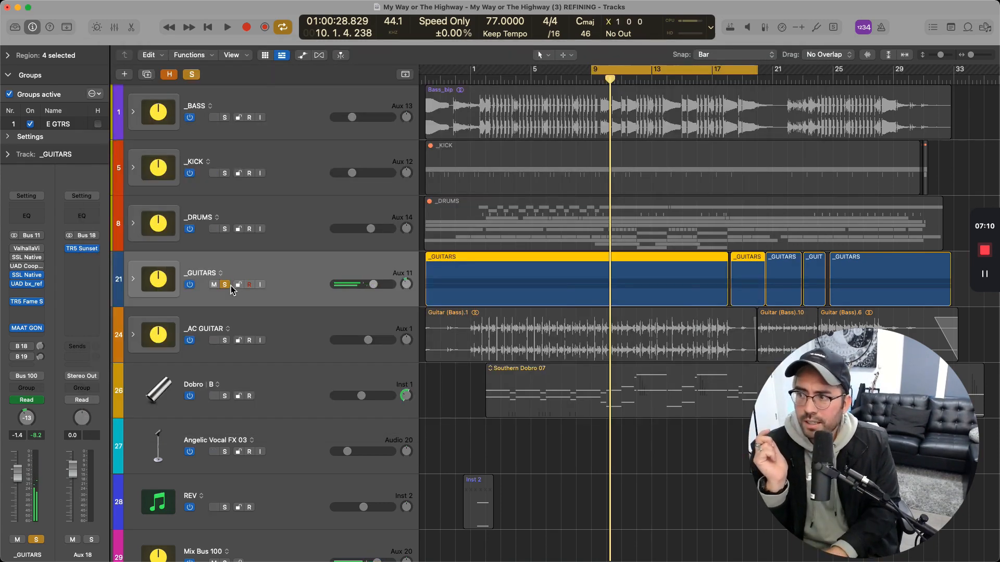
pyautogui.click(225, 285)
pyautogui.press('space')
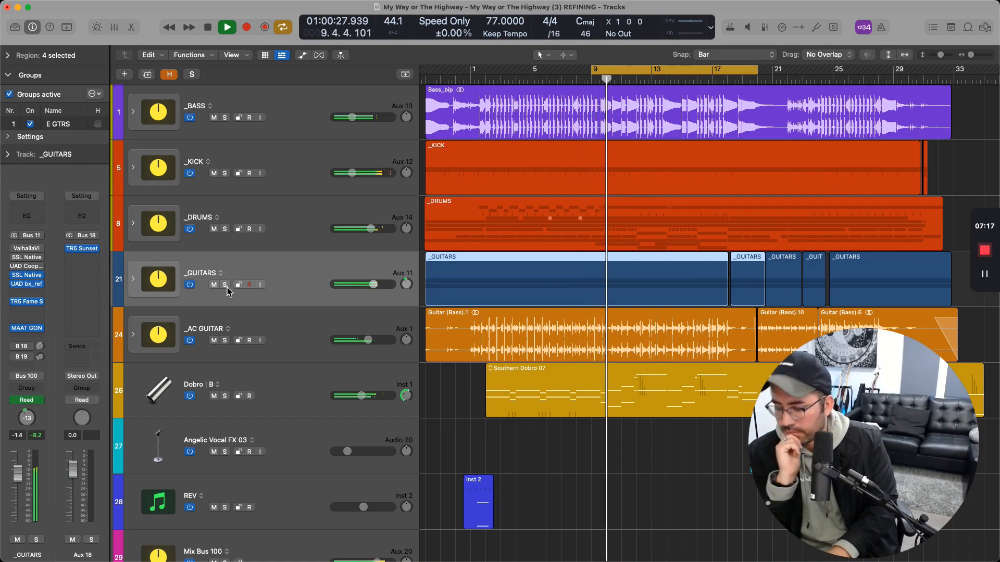
# Bring back the reverb window during playback, set the decay to 60% and stop playback
pyautogui.press('v')
pyautogui.moveTo(518, 311); pyautogui.dragTo(517, 286)
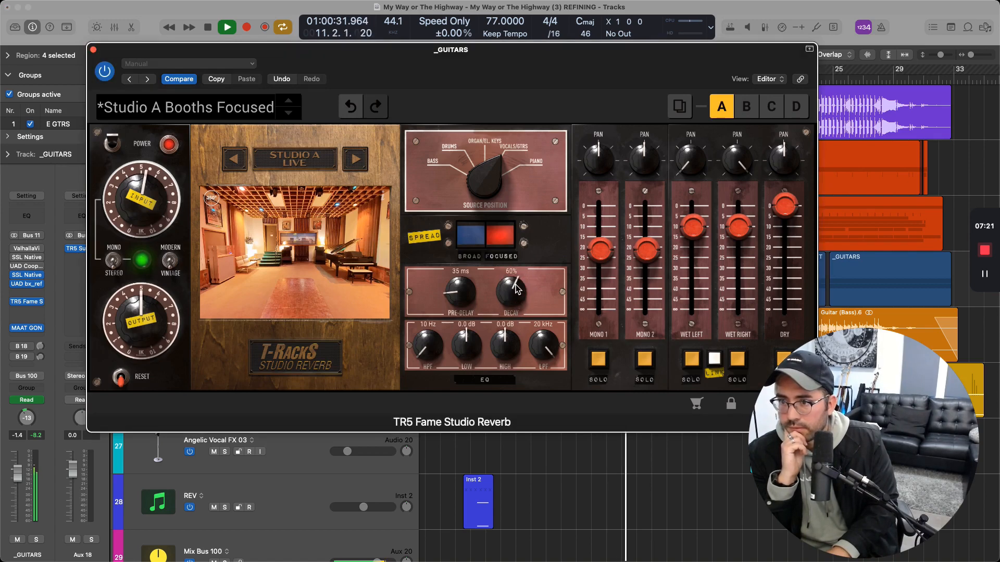
pyautogui.press('Return')
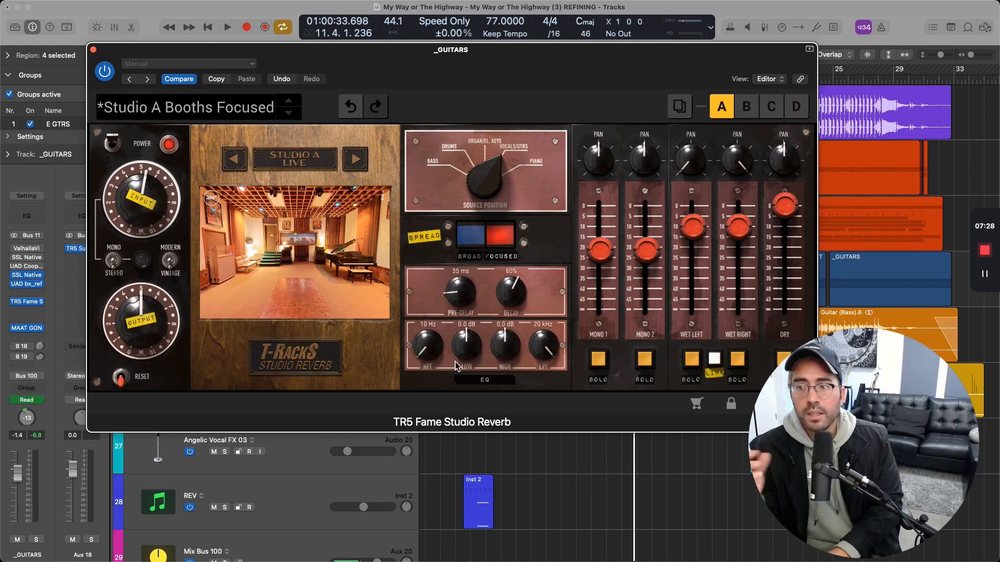
# Shape the reverb EQ with the HPF at 616 Hz, the LPF at 10 kHz and the High gain at 11.4 dB
pyautogui.moveTo(427, 358); pyautogui.dragTo(447, 291)
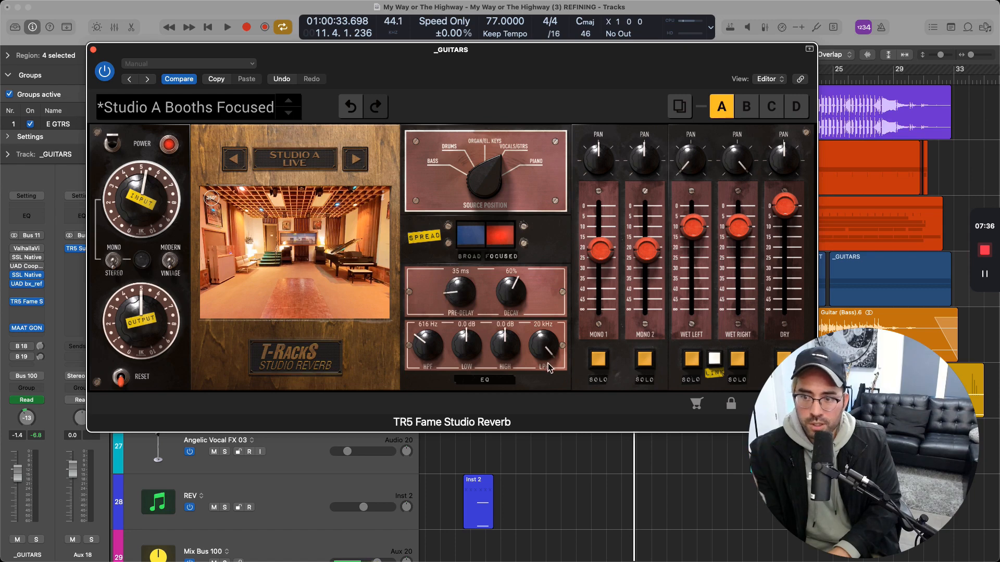
pyautogui.moveTo(545, 357); pyautogui.dragTo(560, 415)
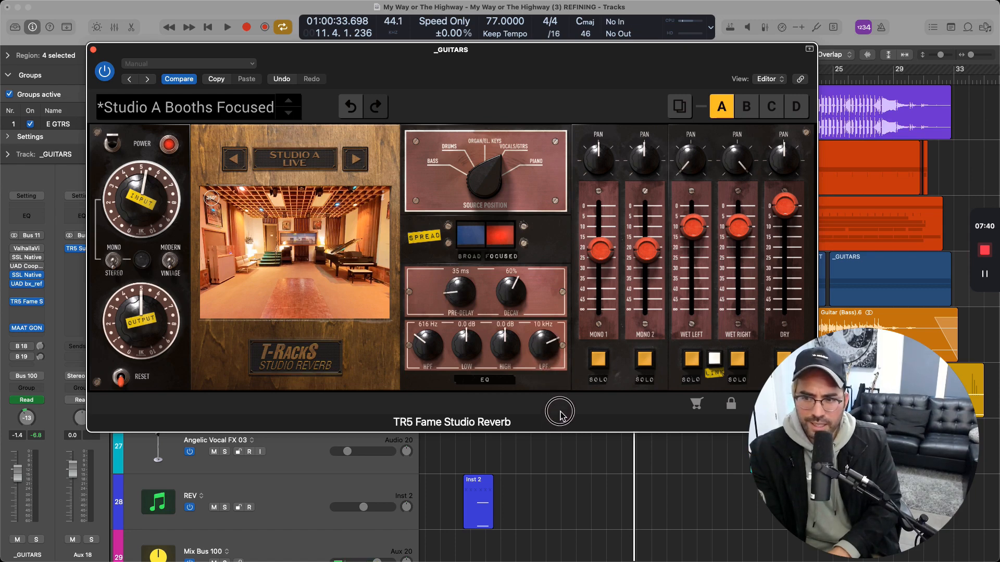
pyautogui.moveTo(500, 354); pyautogui.dragTo(506, 318)
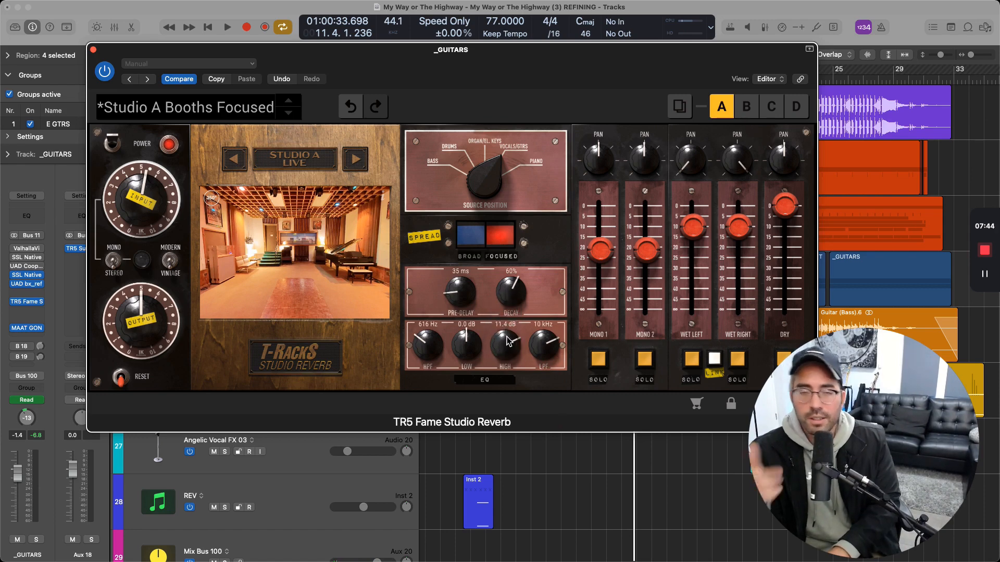
# Compare the full mix during playback with the EQ-shaped guitar reverb powered off and back on
pyautogui.press('space')
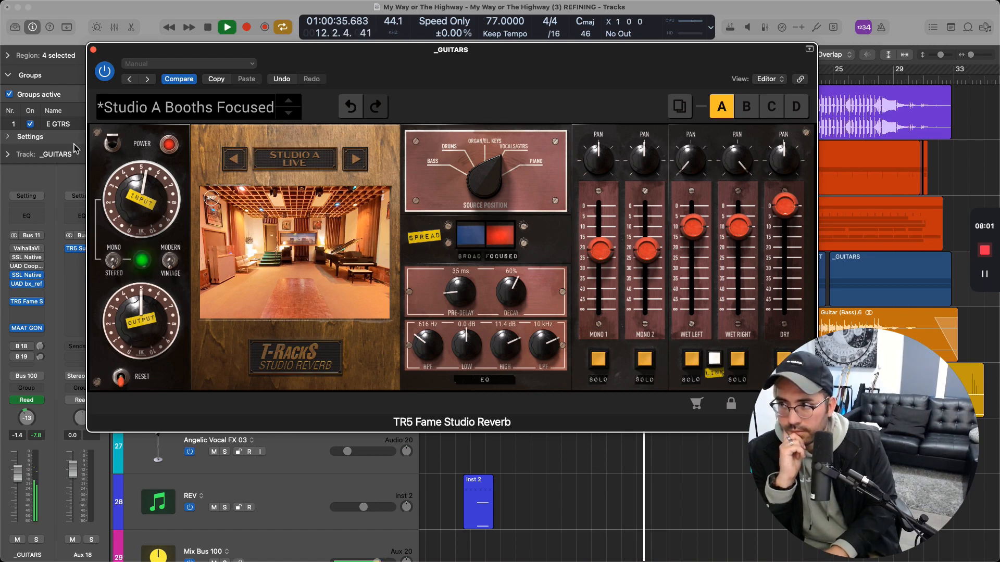
pyautogui.click(110, 143)
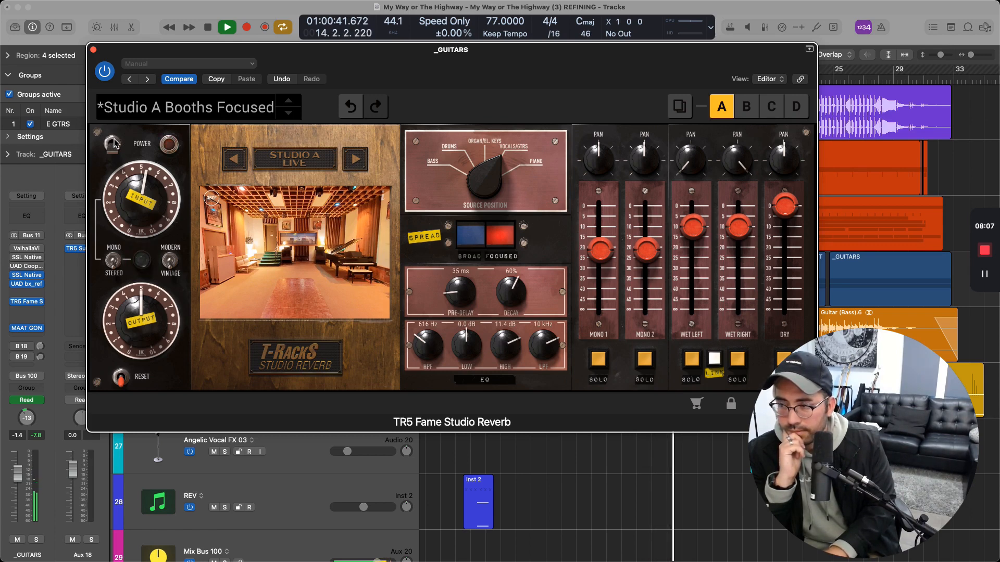
pyautogui.click(114, 143)
pyautogui.press('space')
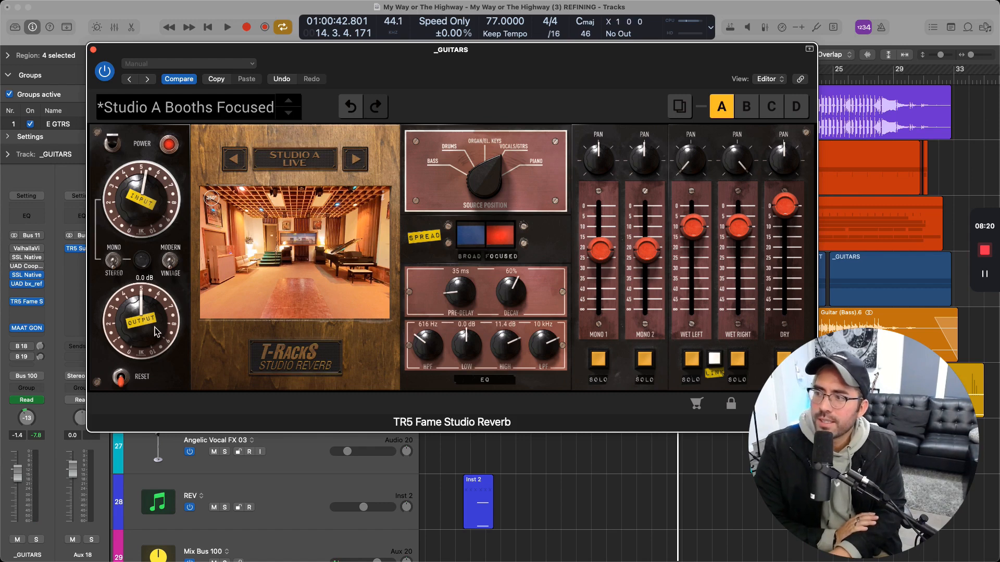
# Audition the linked wet channels soloed during playback, solo the _GUITARS bus and return to the combined wet and dry signal
pyautogui.scroll(-1, 151, 324)
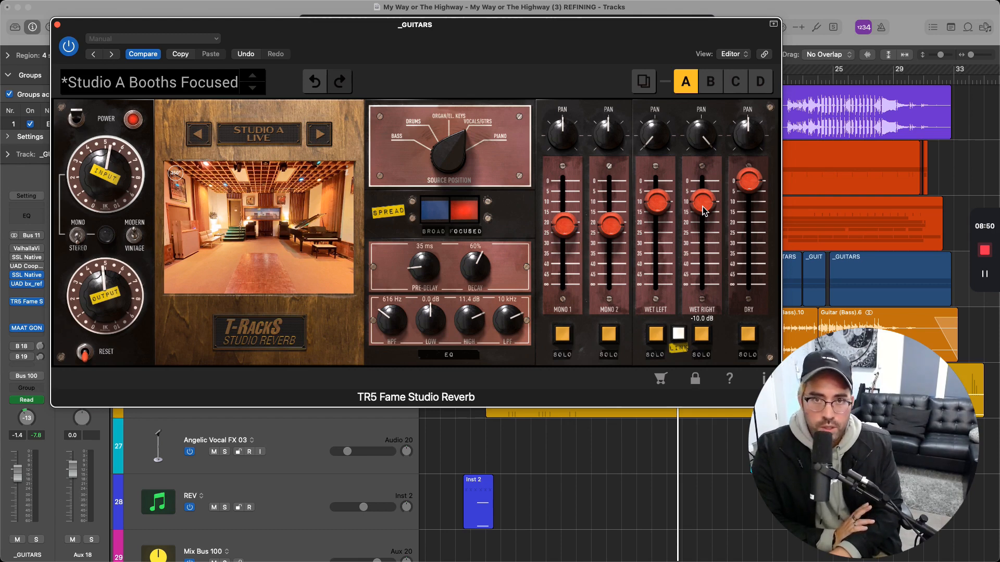
pyautogui.click(706, 340)
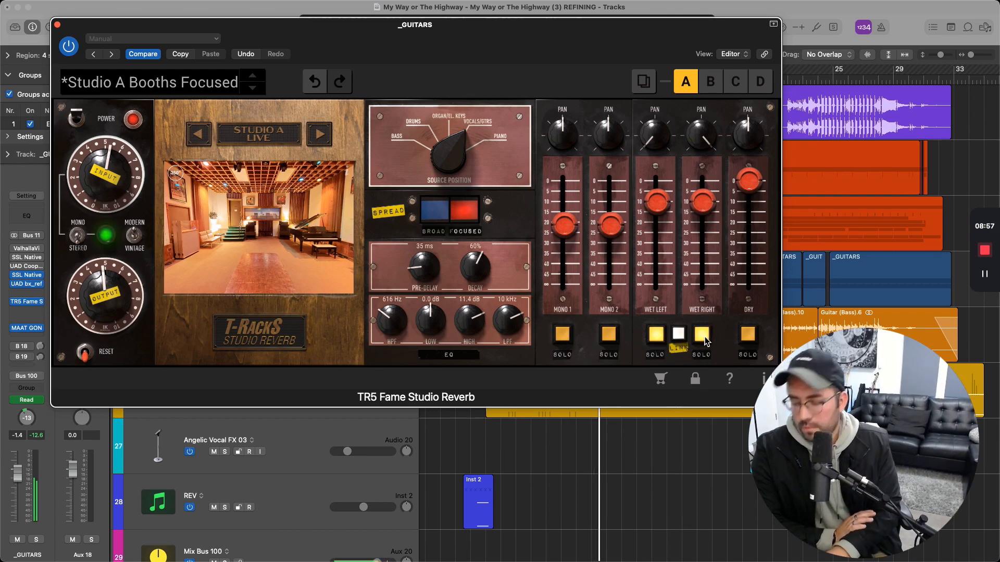
pyautogui.press('s')
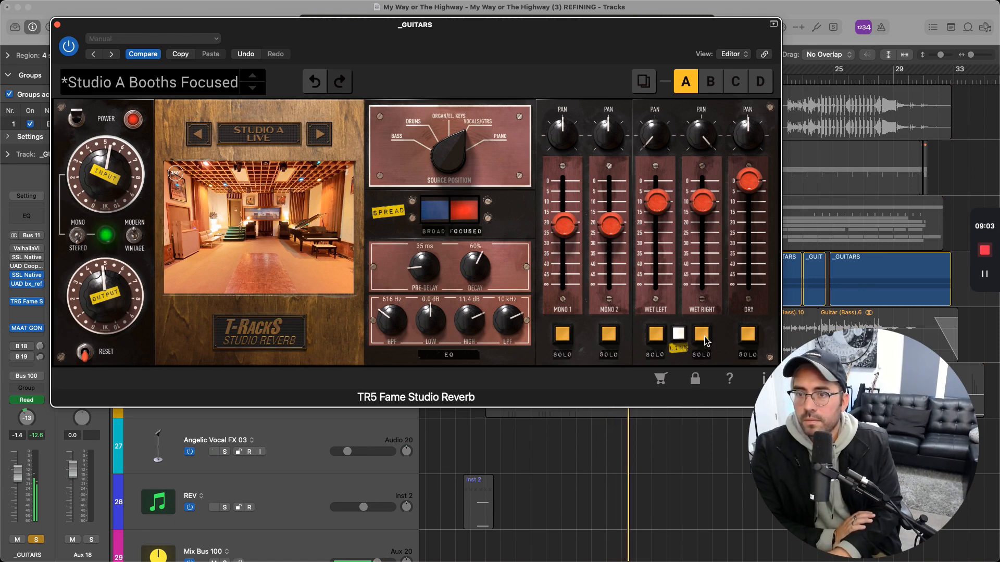
pyautogui.click(705, 339)
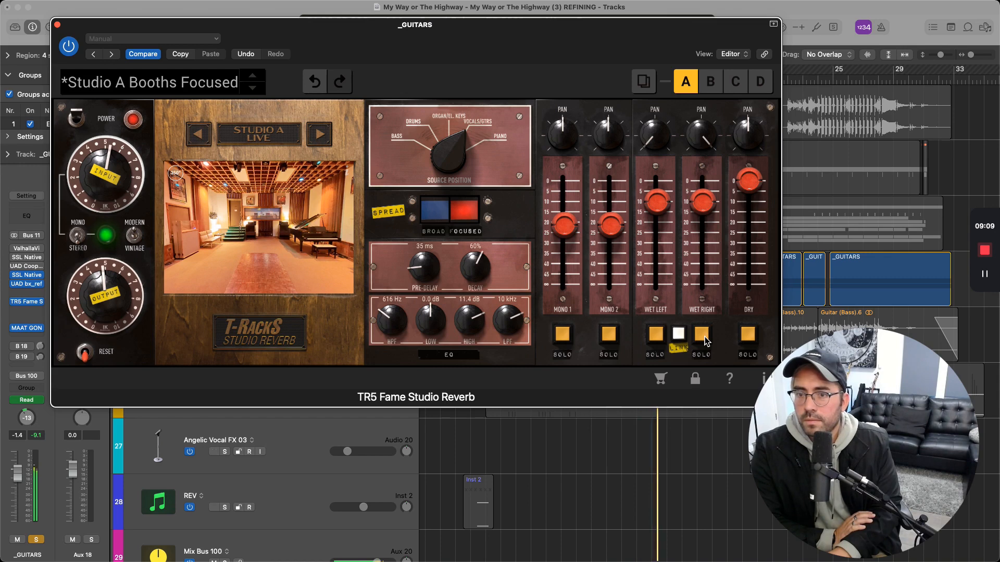
# Pull the linked wet faders down to -inf to hear the soloed guitars without them and stop playback
pyautogui.moveTo(705, 203); pyautogui.dragTo(709, 298)
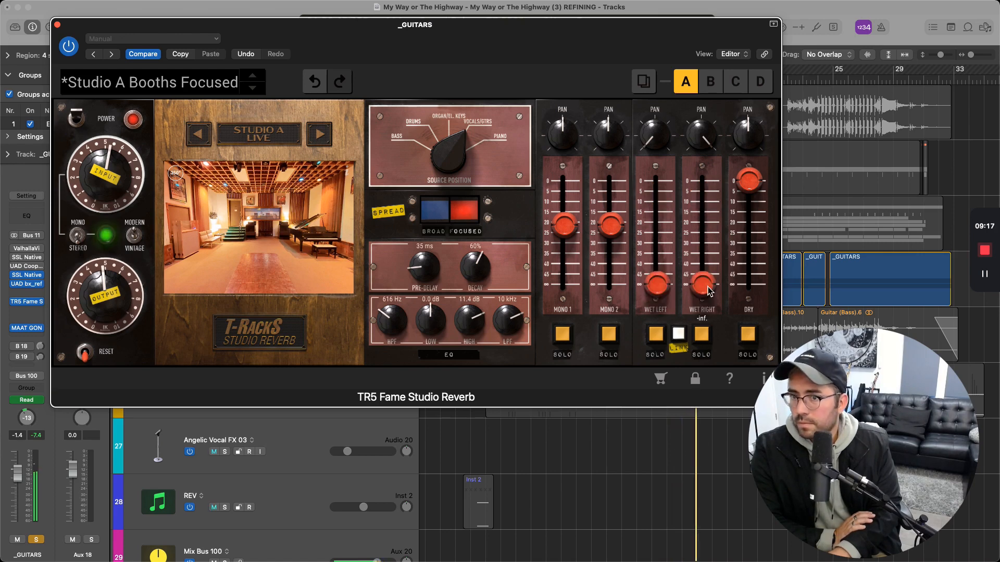
pyautogui.press('space')
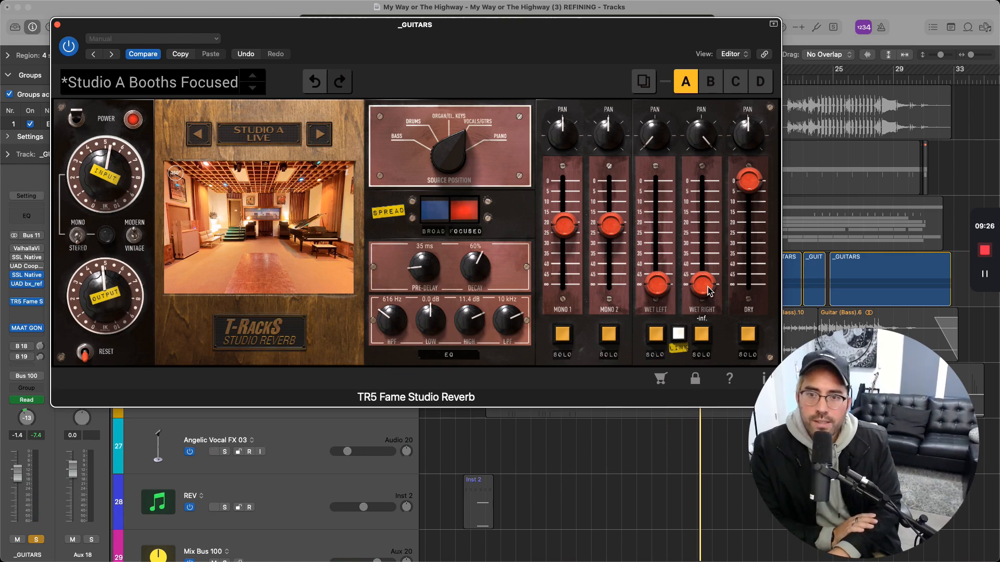
pyautogui.moveTo(708, 290); pyautogui.dragTo(724, 317)
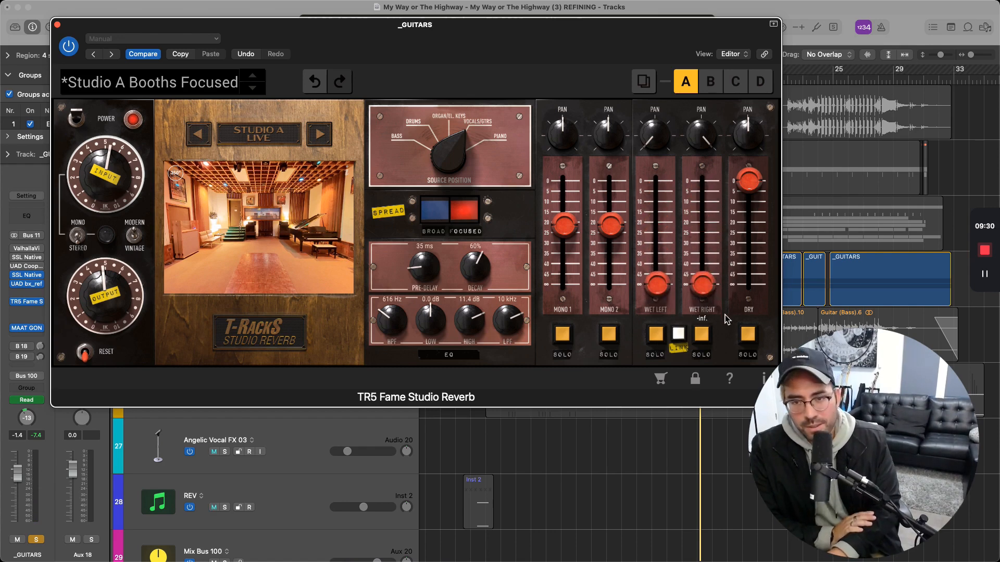
# Unsolo the _GUITARS bus and rebalance the reverb with wet faders at -11.5 dB, a slightly lower dry fader and 53% decay
pyautogui.moveTo(703, 286); pyautogui.dragTo(698, 204)
pyautogui.press('s')
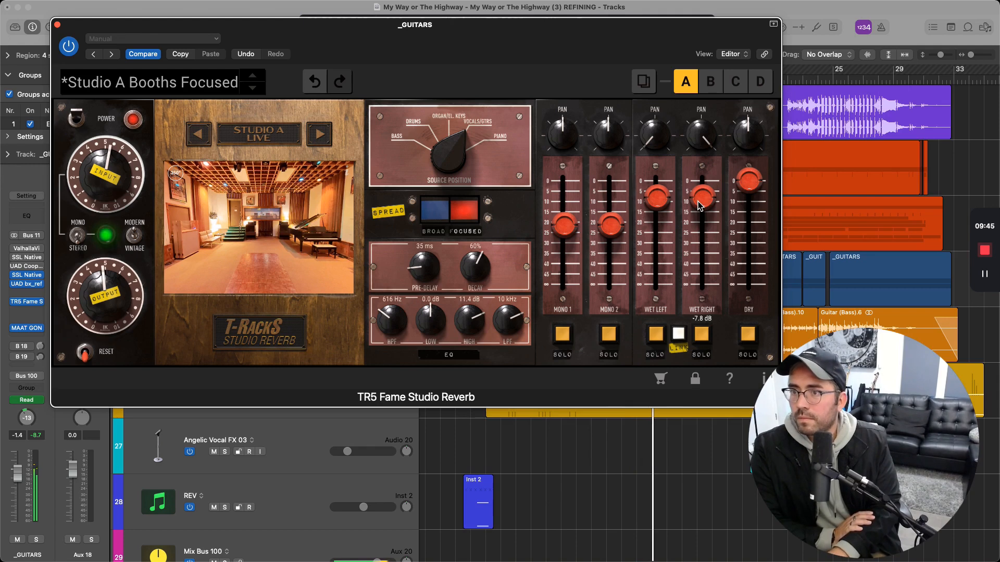
pyautogui.moveTo(699, 205); pyautogui.dragTo(699, 213)
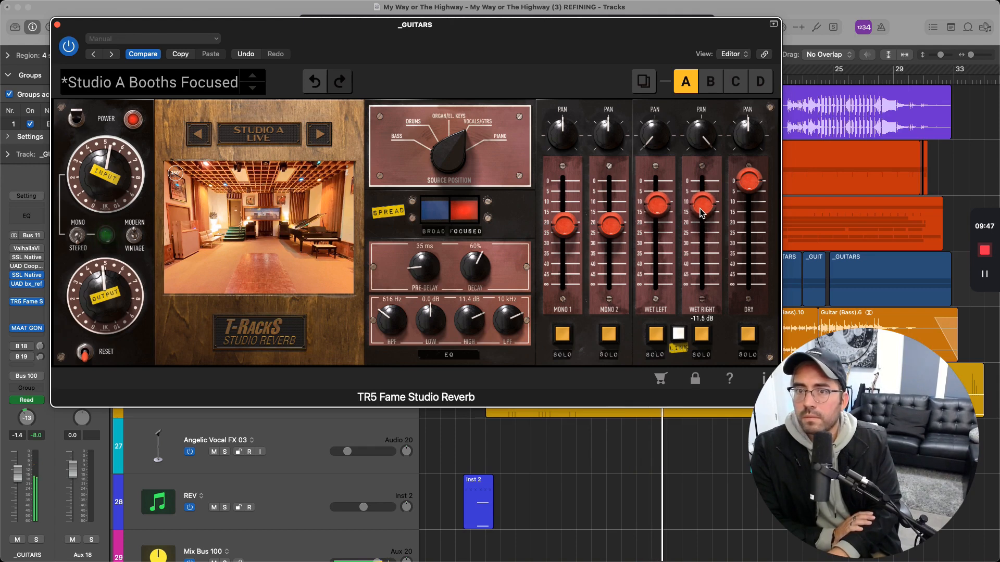
pyautogui.click(742, 186)
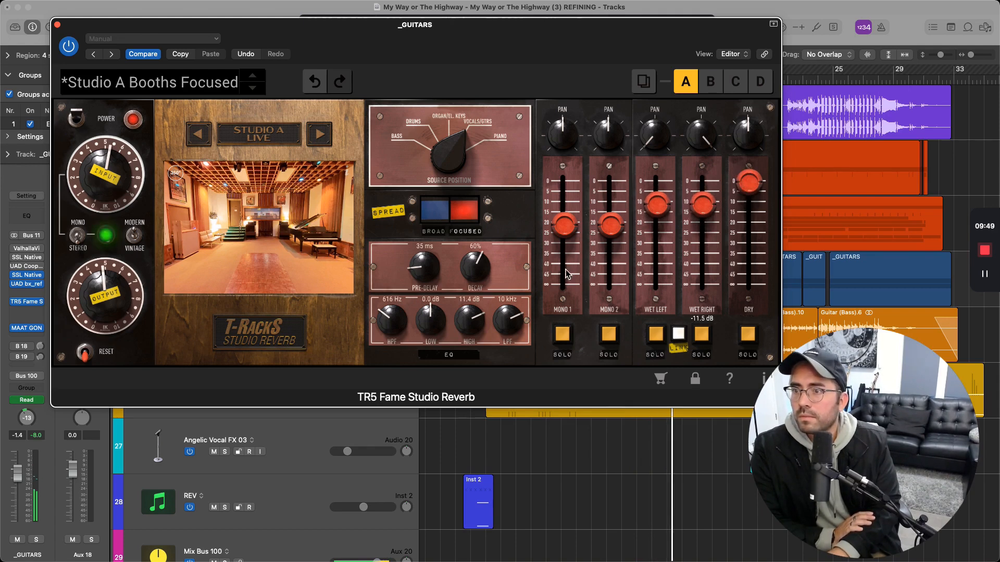
pyautogui.moveTo(496, 269); pyautogui.dragTo(480, 291)
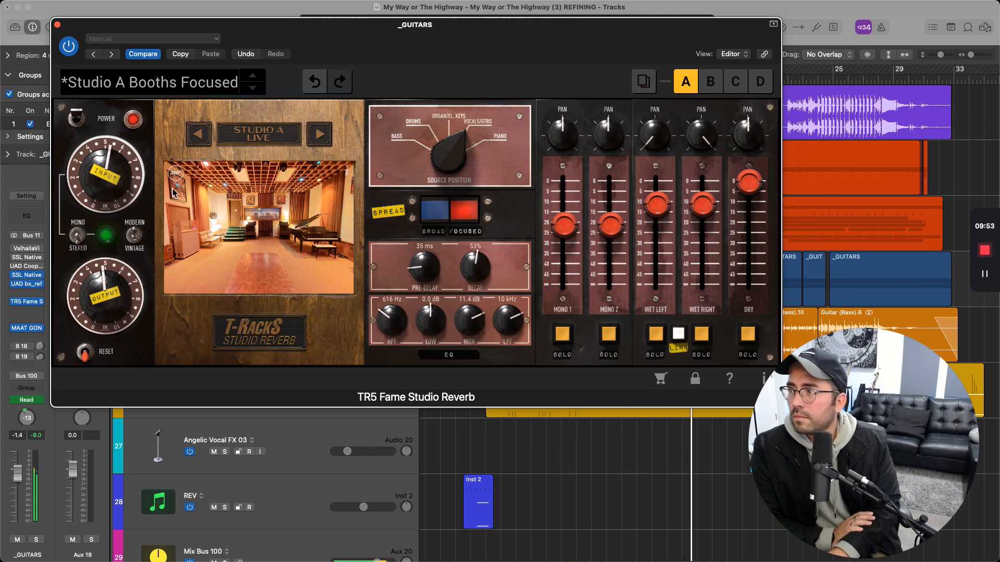
# Compare the full mix during playback with the rebalanced guitar reverb powered off and back on
pyautogui.click(77, 120)
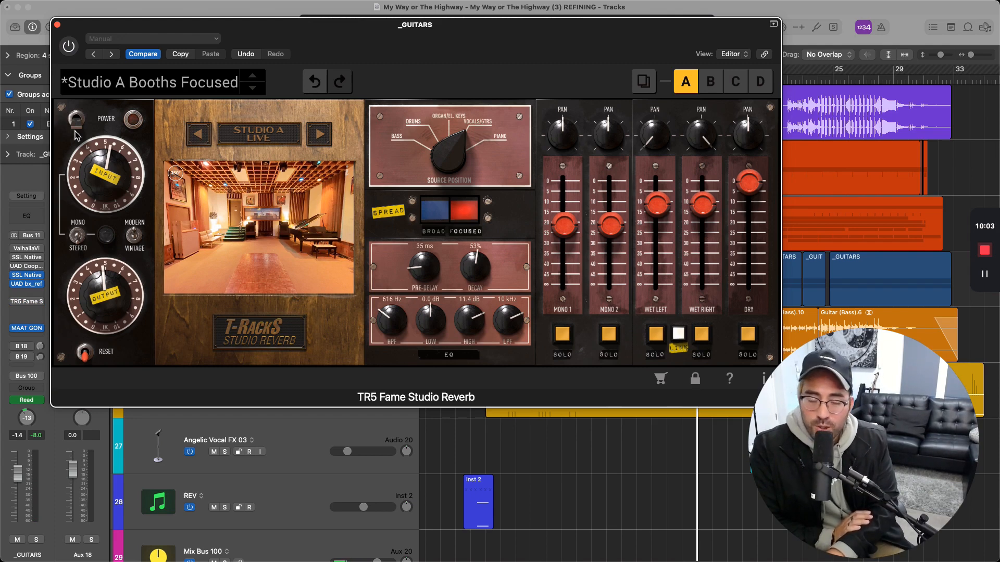
pyautogui.press('space')
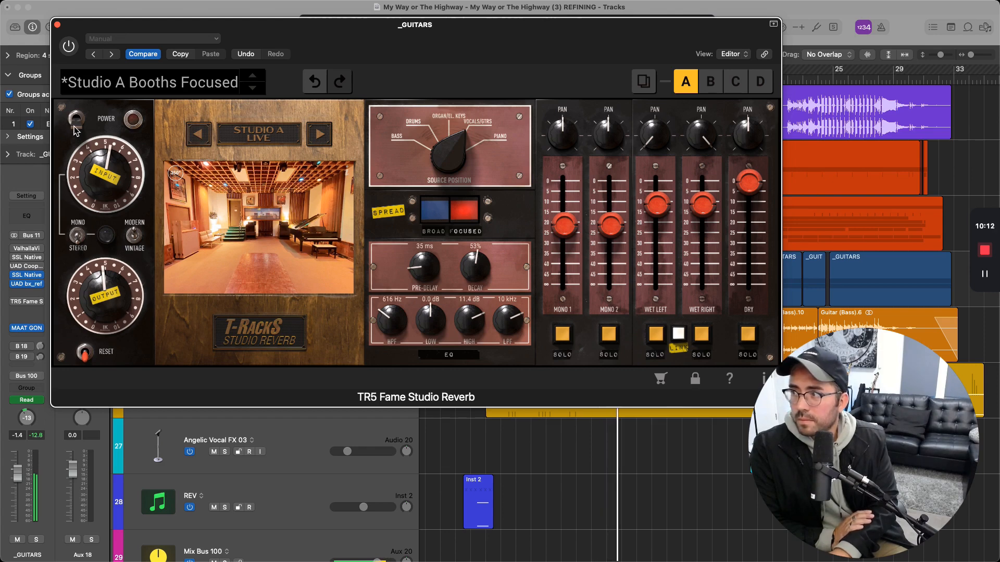
pyautogui.click(71, 51)
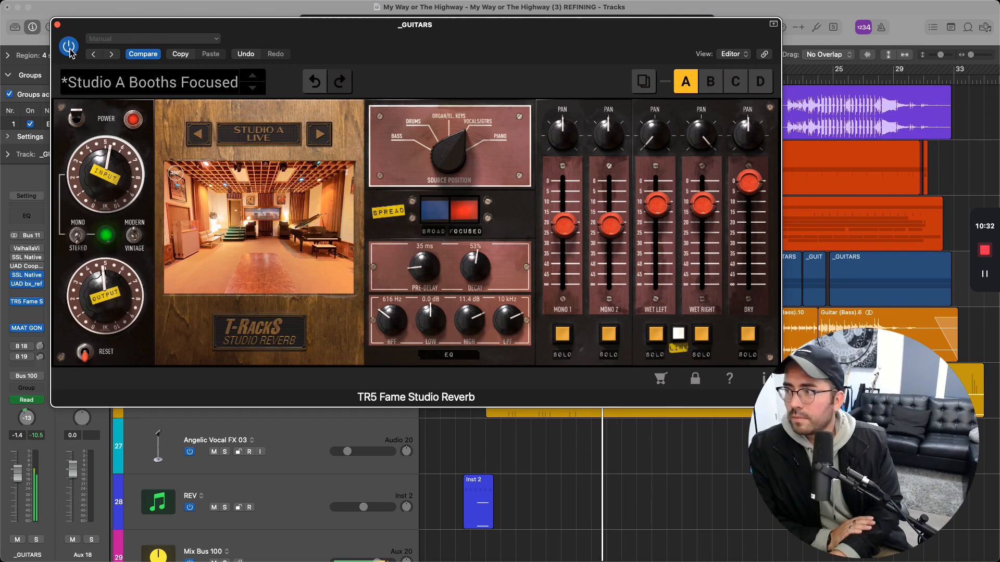
# Raise the output slightly and set the decay to 50%, the HPF to 484 Hz, the Low gain to 0.9 dB and dry to -5.4 dB
pyautogui.moveTo(103, 285)
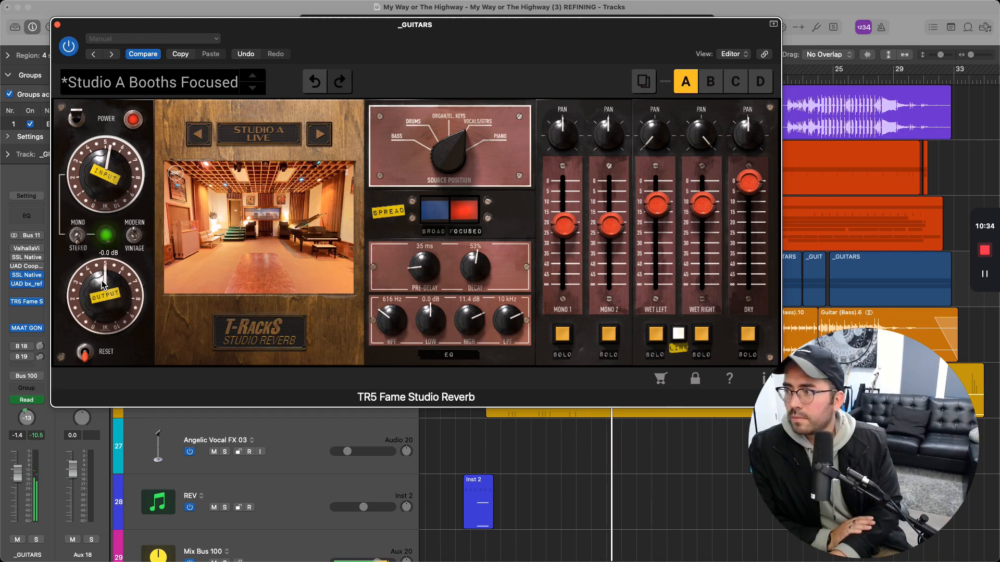
pyautogui.moveTo(103, 293); pyautogui.dragTo(106, 291)
pyautogui.moveTo(478, 264); pyautogui.dragTo(478, 272)
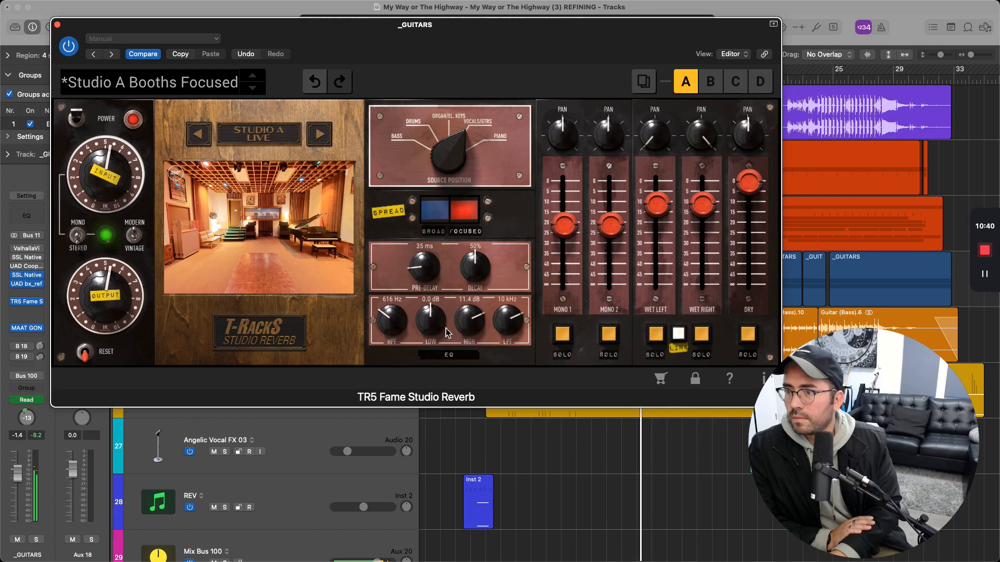
pyautogui.moveTo(446, 332); pyautogui.dragTo(399, 331)
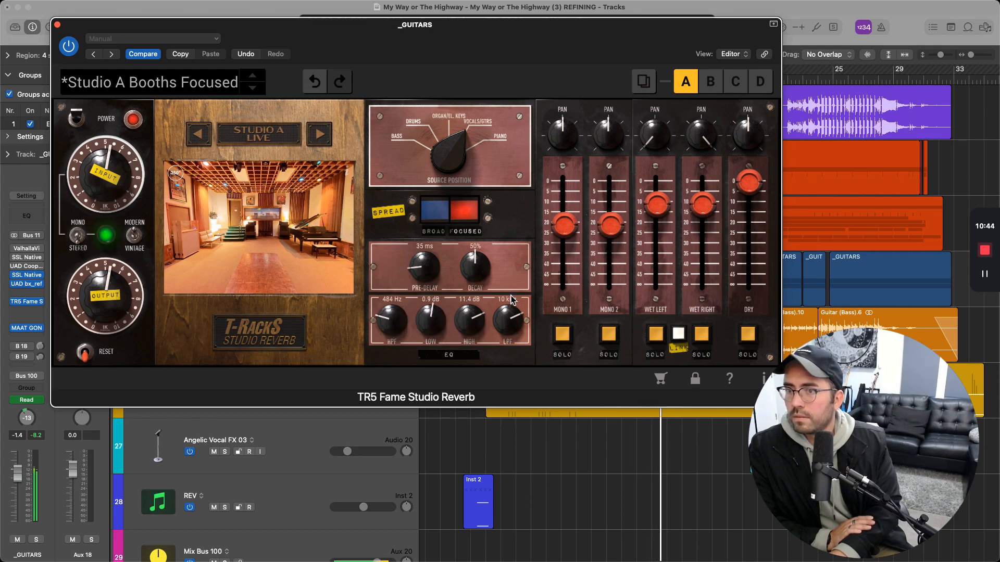
pyautogui.moveTo(748, 181); pyautogui.dragTo(756, 197)
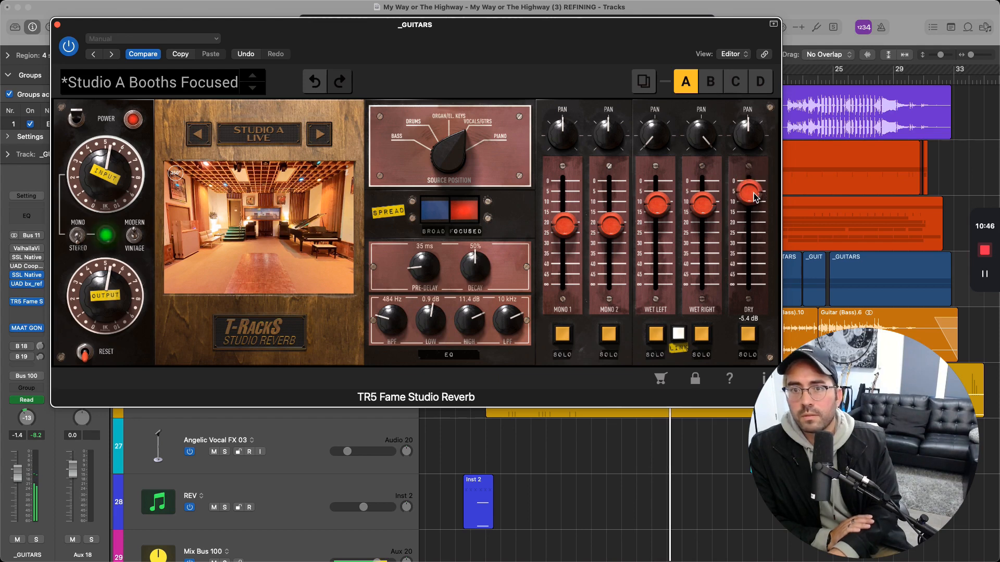